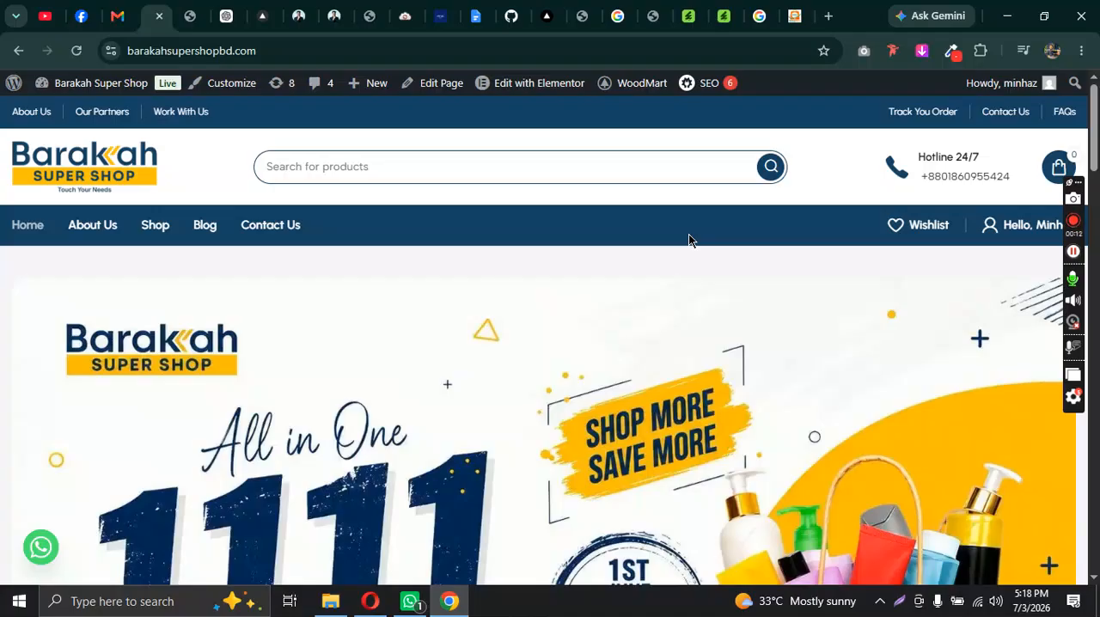
Step: Open the WordPress admin login page at barakahsupershopbd.com/wp-admin
mouse_move(1094, 137)
left_mouse_down()
mouse_move(1097, 537)
mouse_move(1093, 141)
left_mouse_up()
scroll(227, 284, "up", 1)
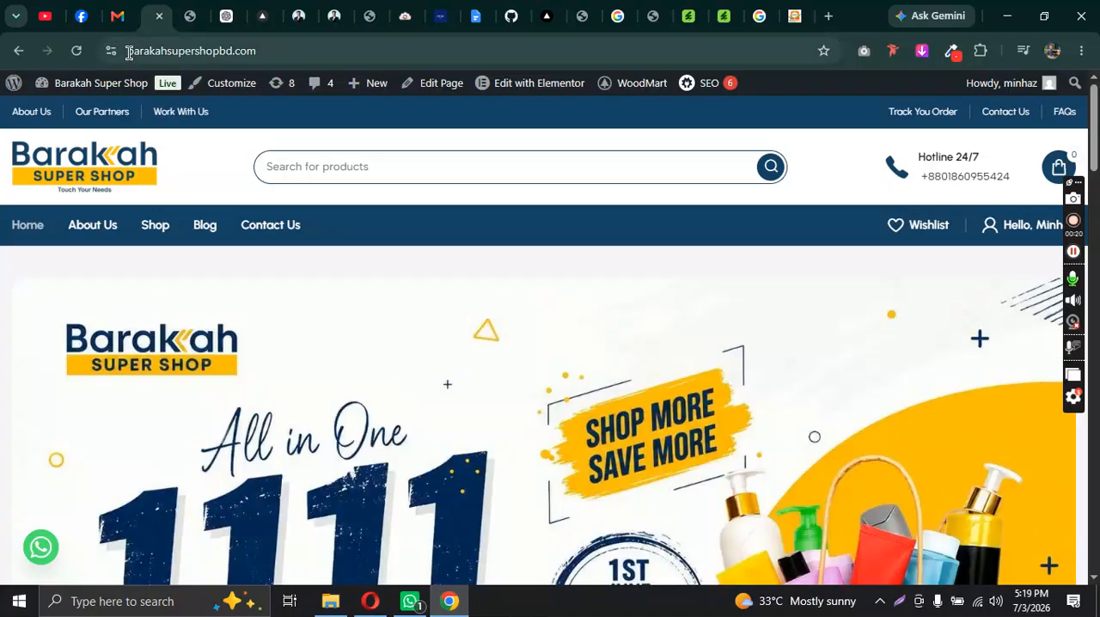
left_click(272, 53)
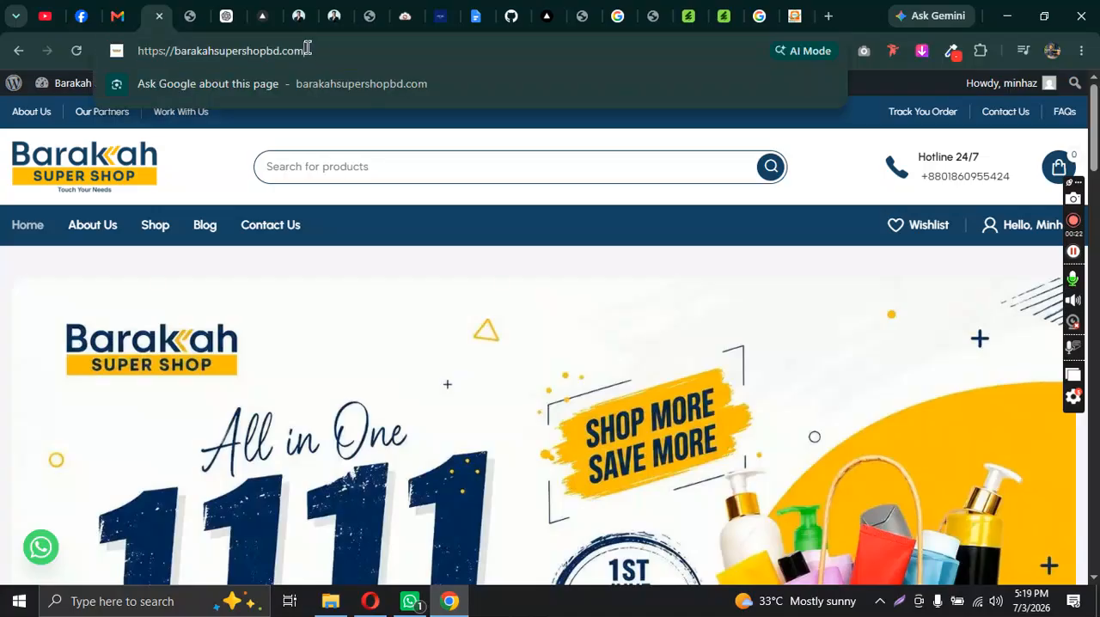
type("/")
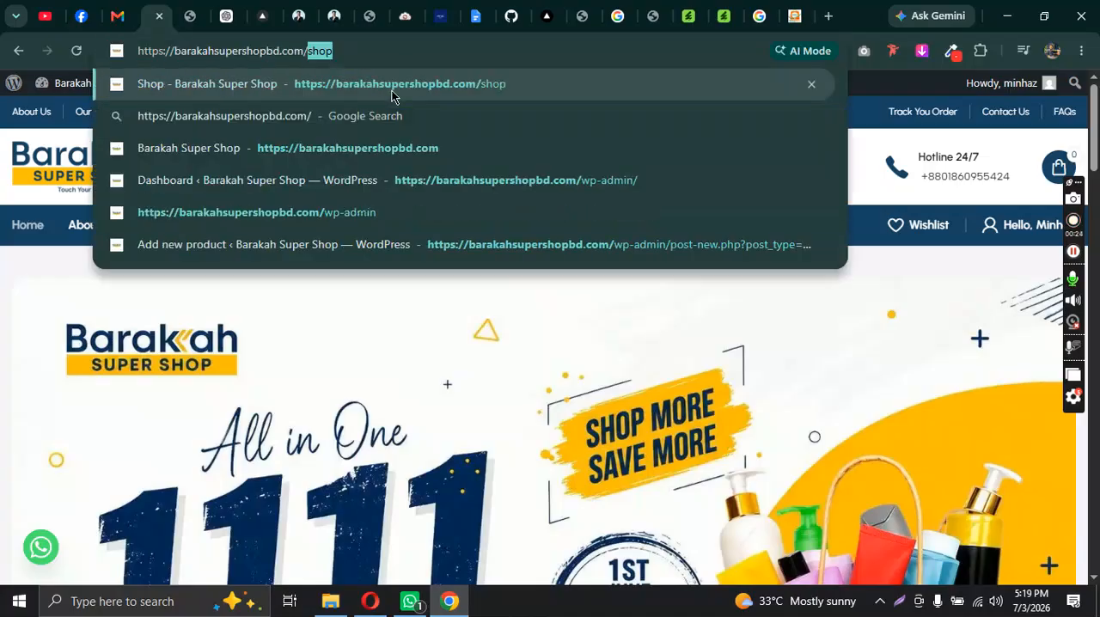
type("wp-admi")
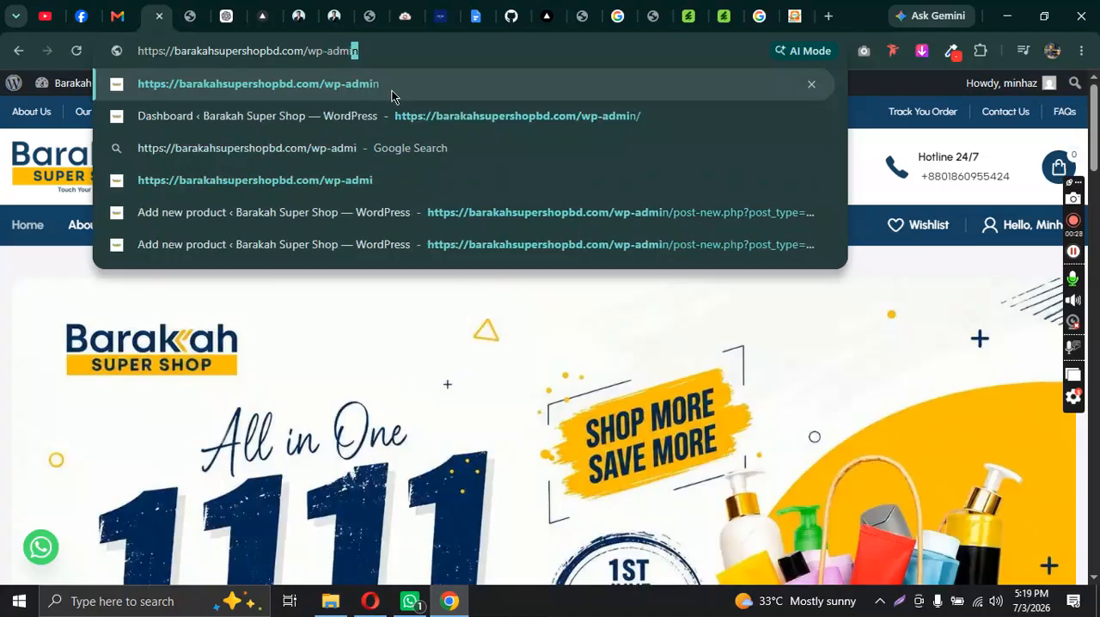
type("n")
key("Return")
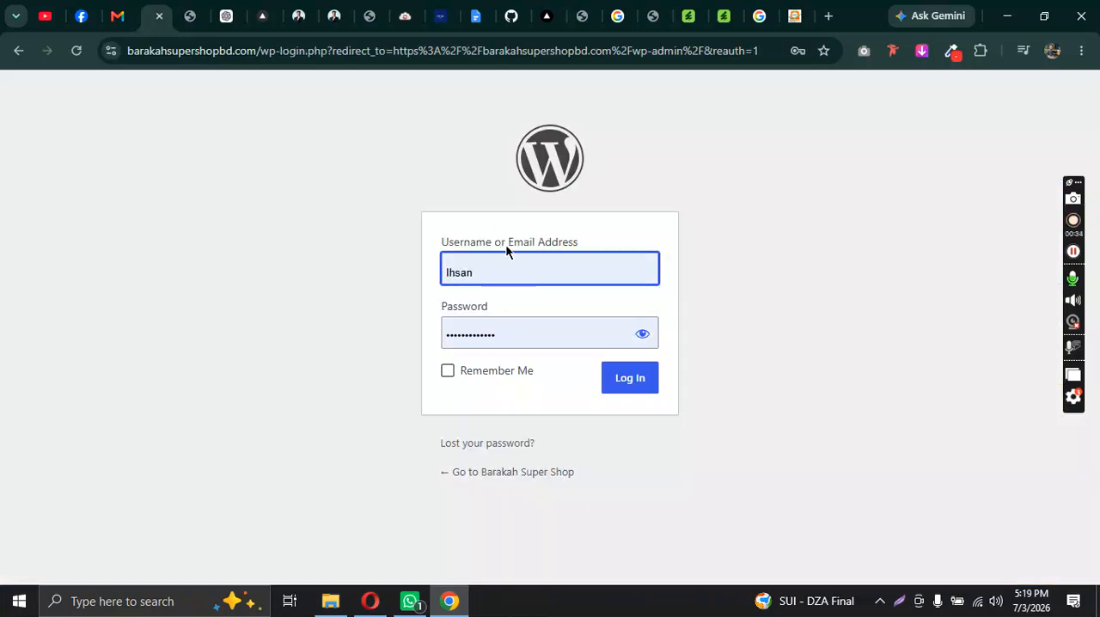
Step: Replace the prefilled login with another saved account's username and password, and log in to the WordPress dashboard
double_click(478, 273)
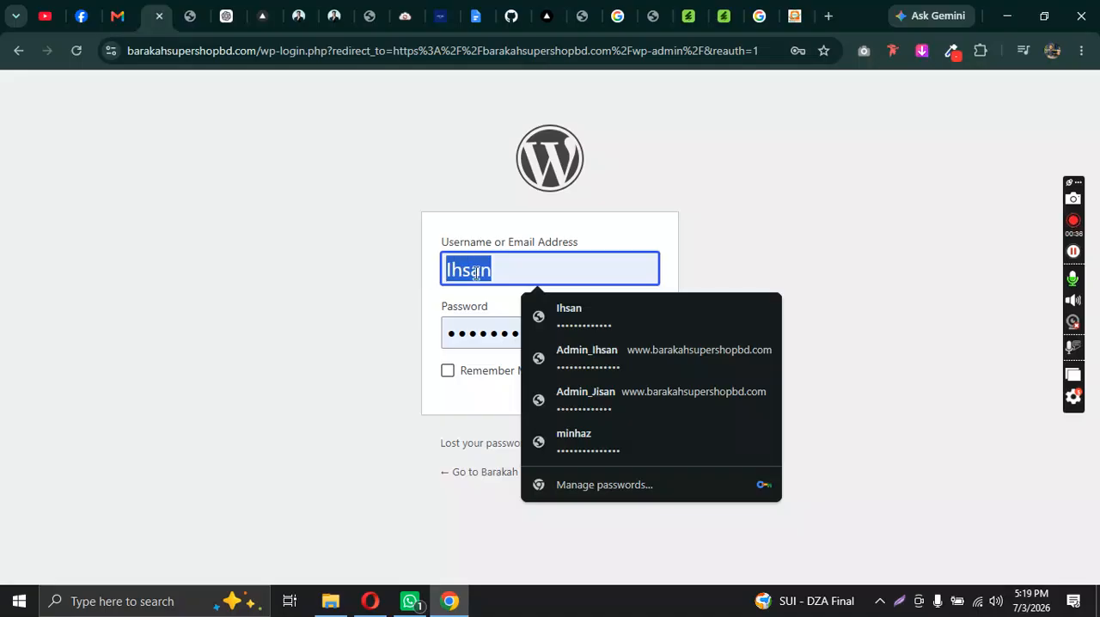
key("BackSpace")
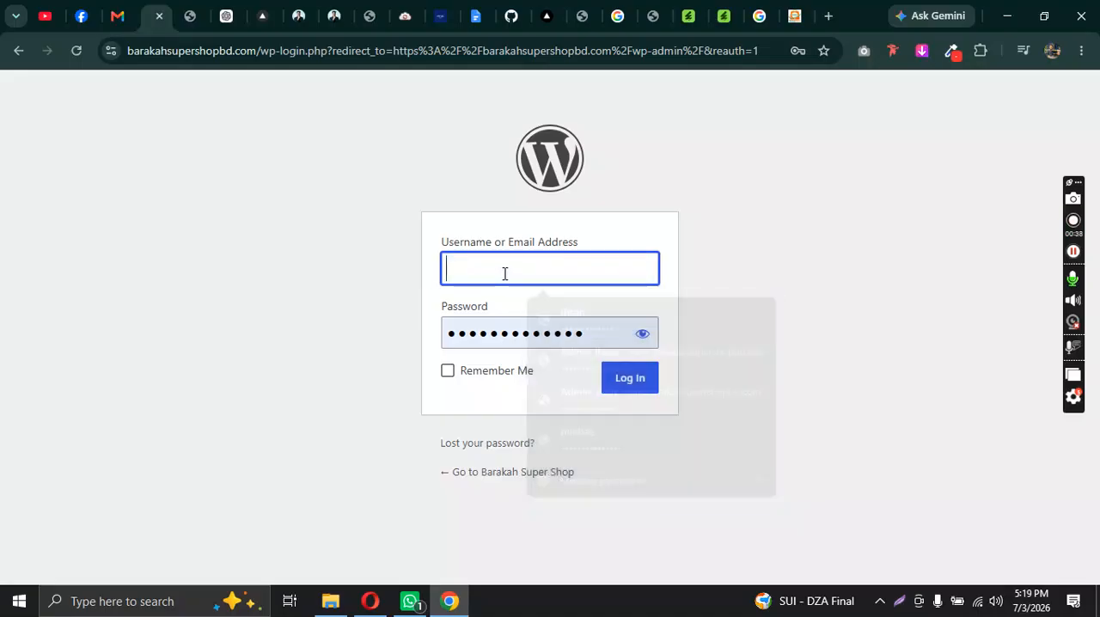
left_click(596, 457)
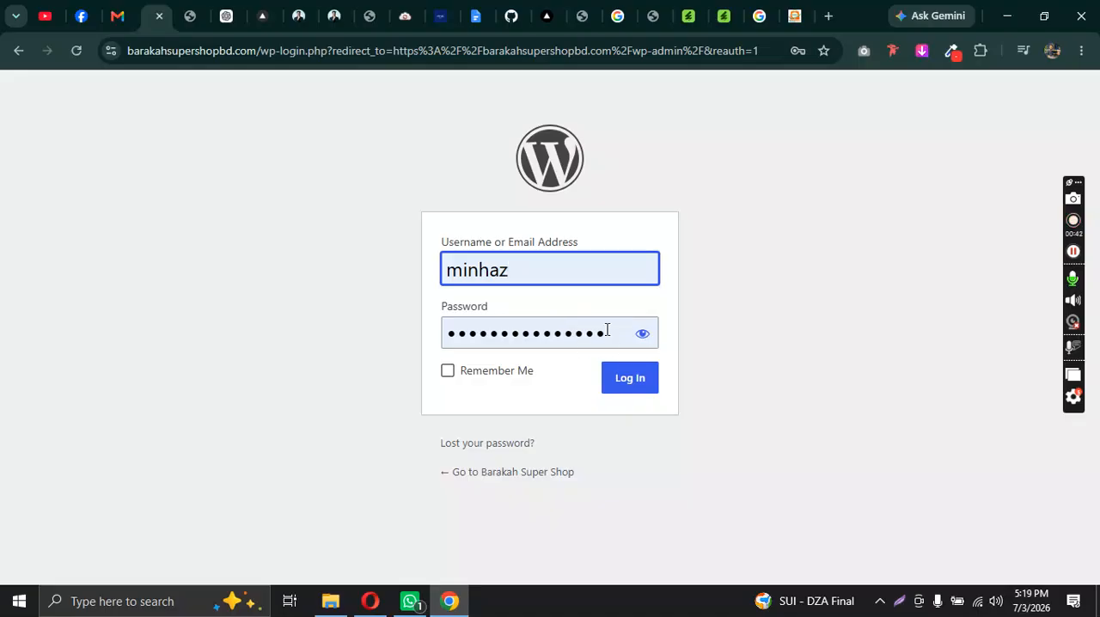
left_click(630, 381)
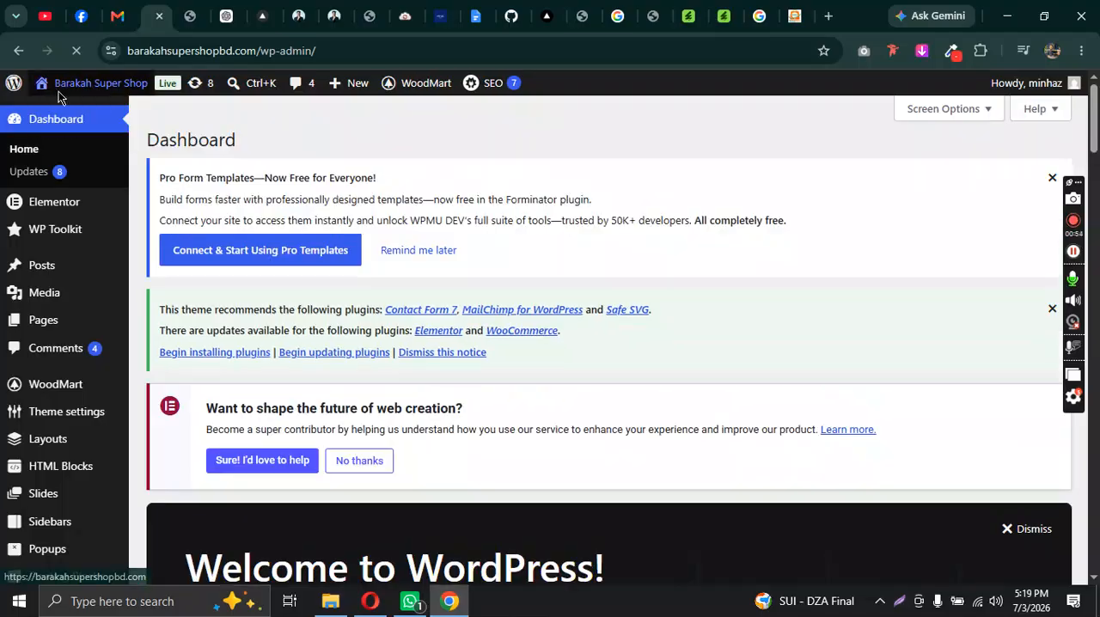
Step: Open the live Barakah Super Shop site in a separate browser tab and view its homepage header
mouse_move(60, 99)
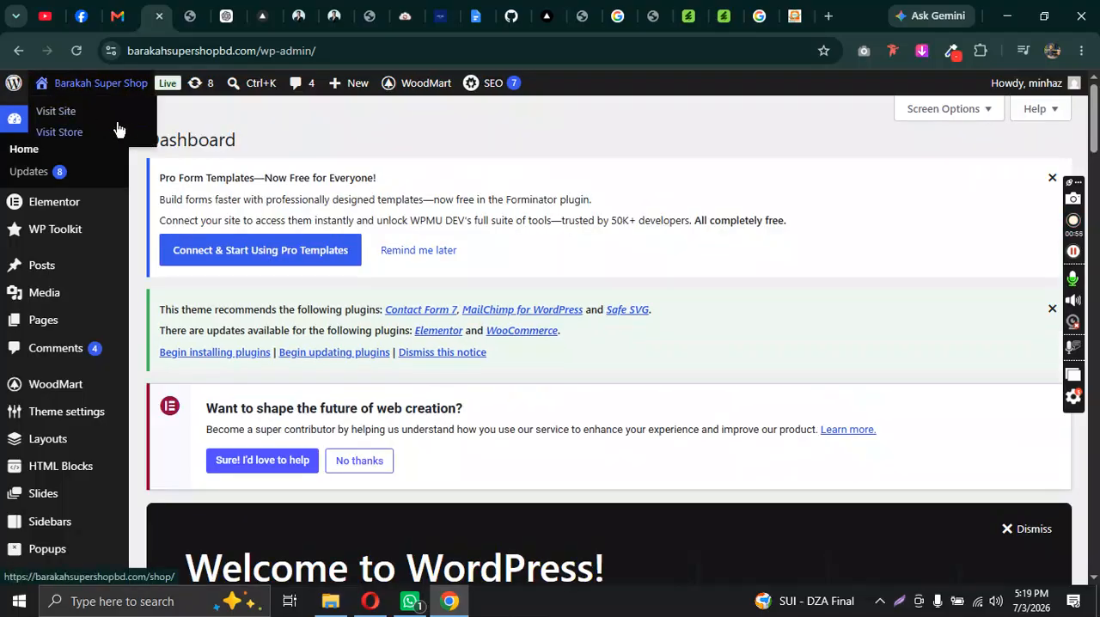
right_click(56, 111)
left_click(94, 128)
left_click(155, 7)
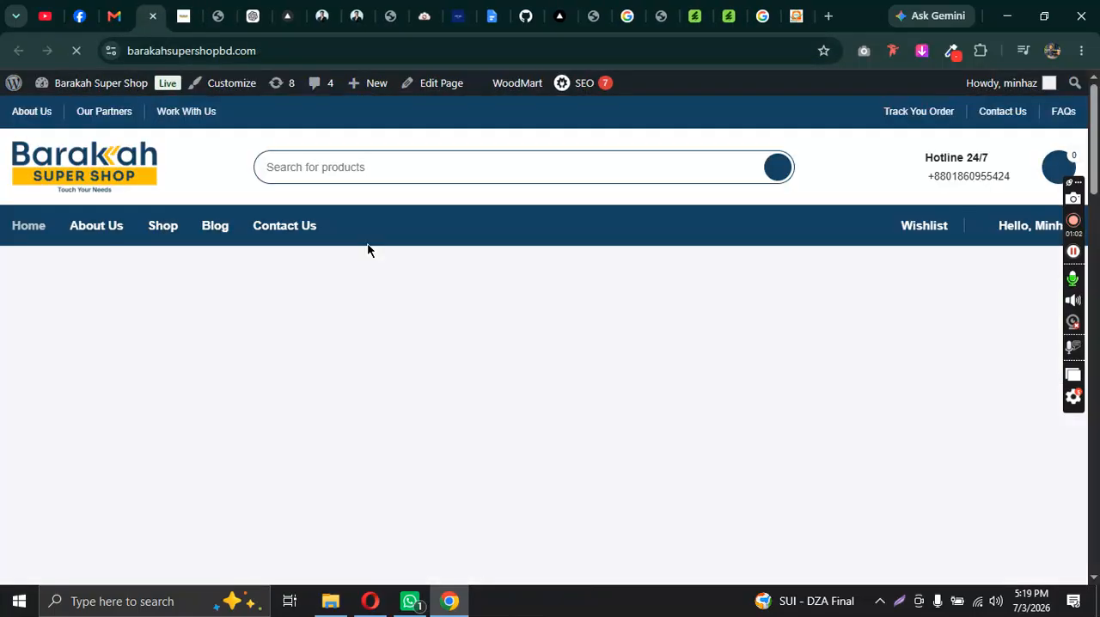
mouse_move(1096, 118)
left_mouse_down()
mouse_move(1097, 539)
mouse_move(1097, 118)
left_mouse_up()
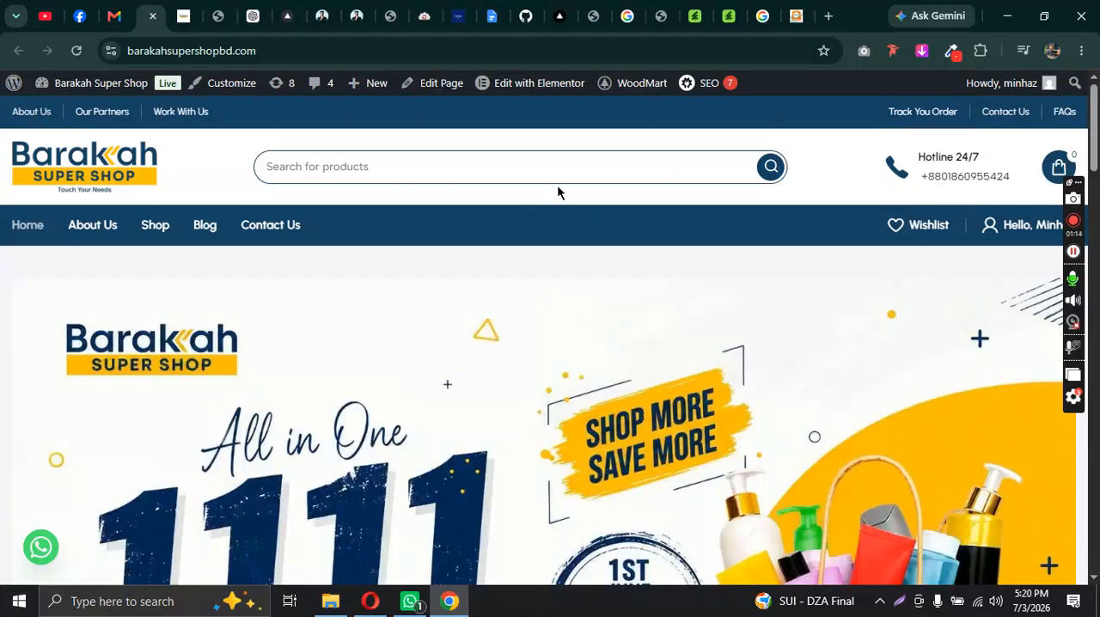
mouse_move(1094, 123)
left_mouse_down()
mouse_move(1098, 550)
mouse_move(1097, 119)
left_mouse_up()
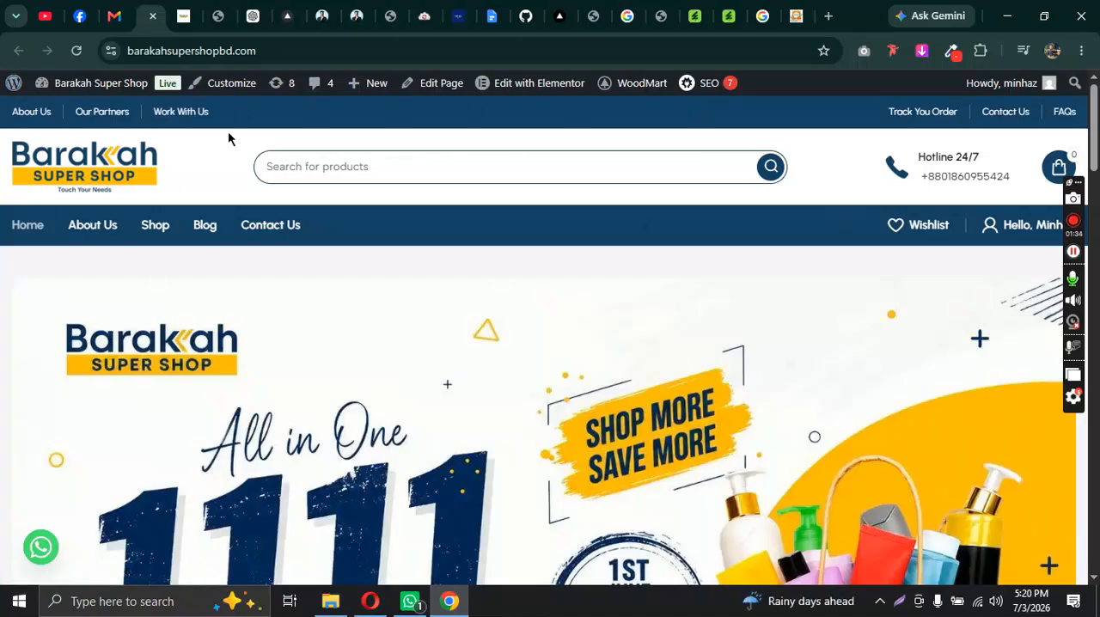
Step: Return to the WordPress dashboard and open WoodMart's Header builder
left_click(183, 16)
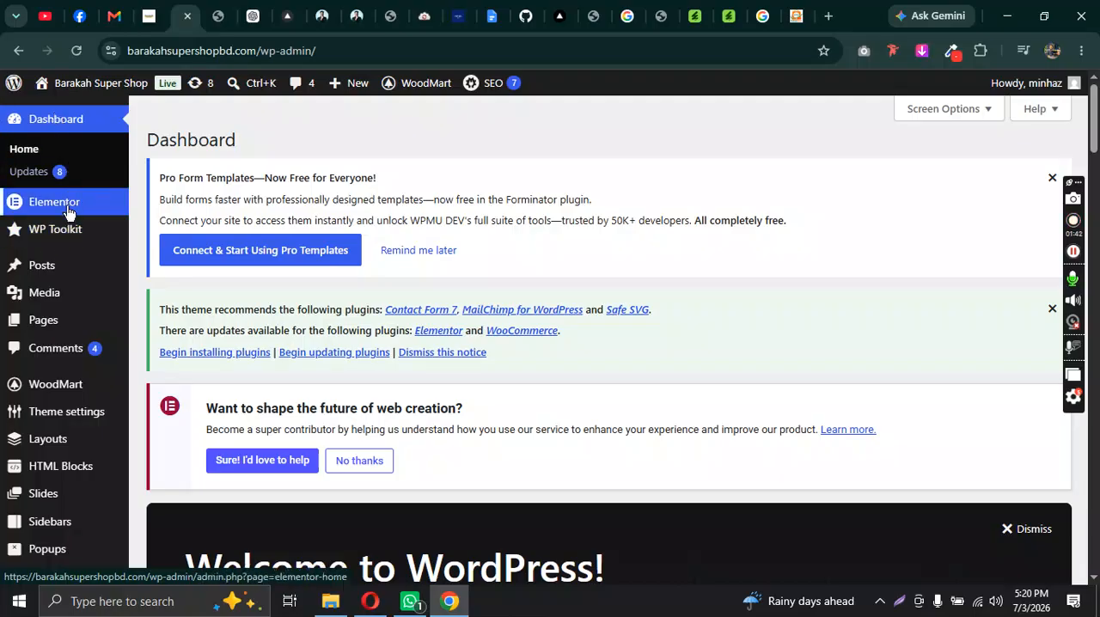
mouse_move(57, 396)
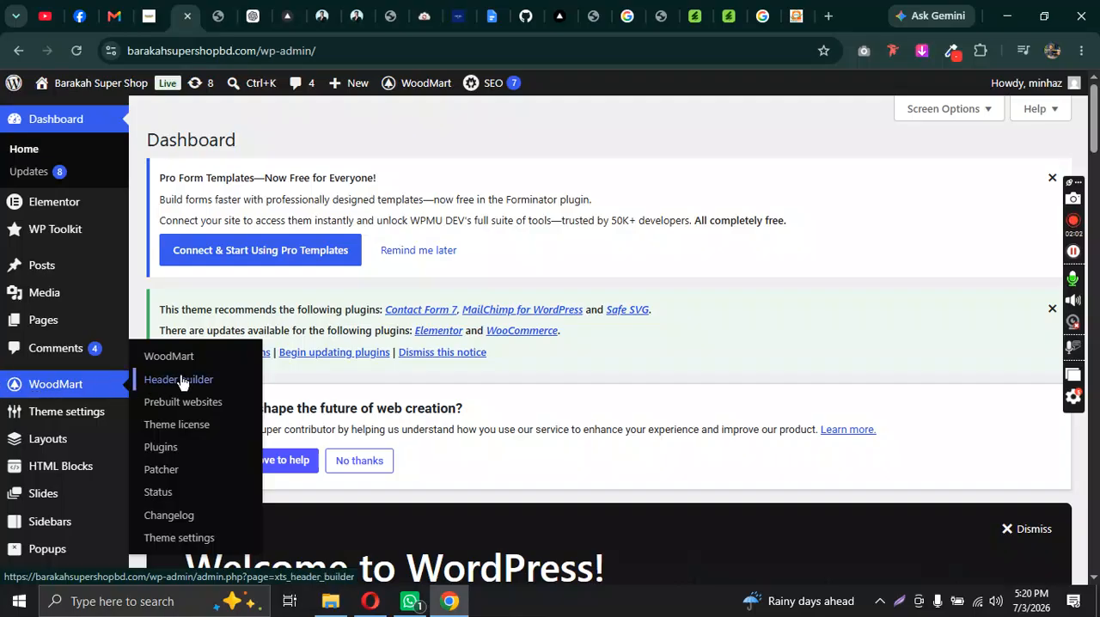
left_click(186, 384)
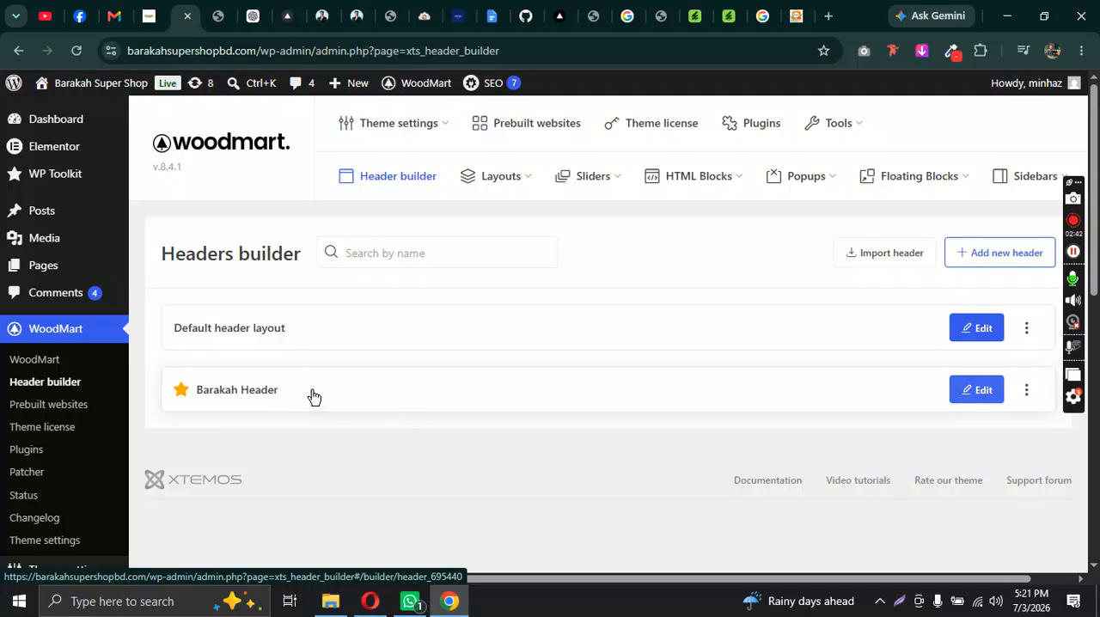
left_click(617, 381)
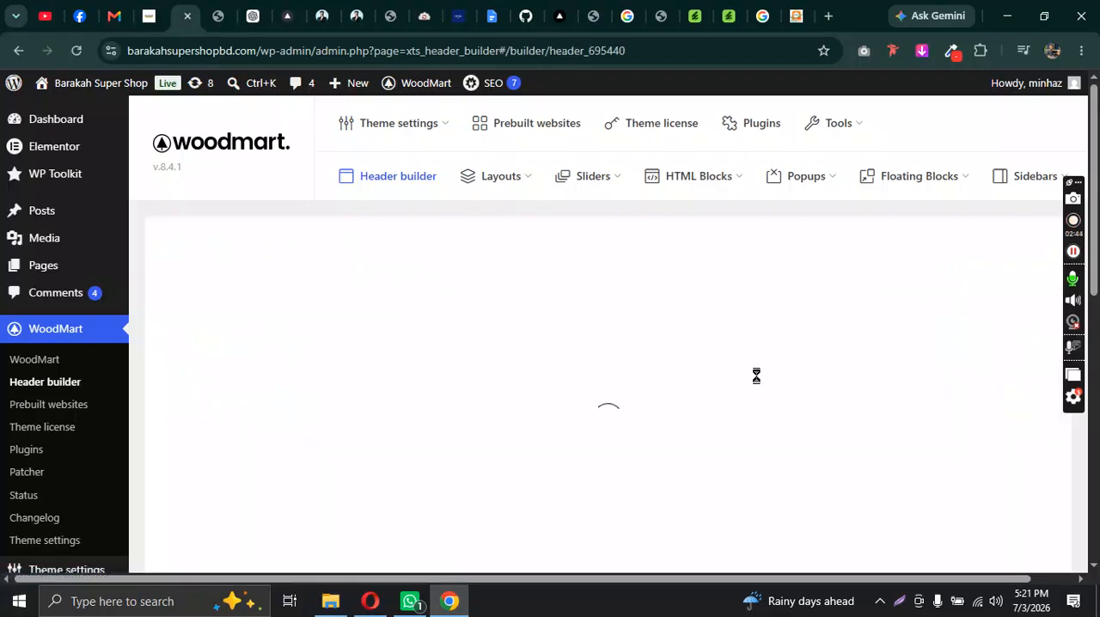
left_click(183, 256)
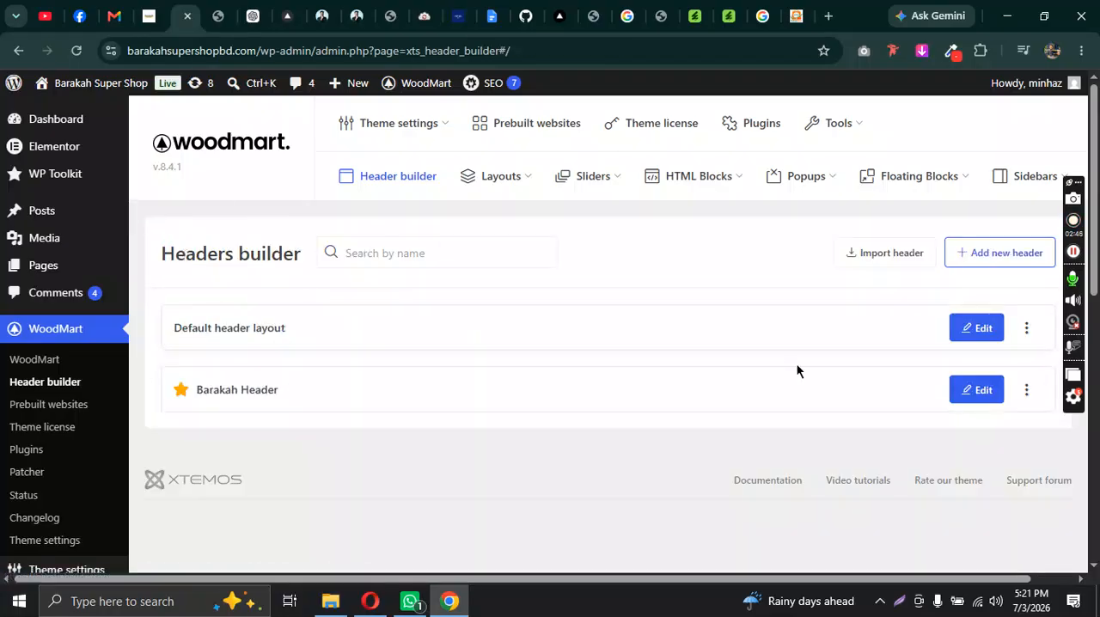
left_click(983, 391)
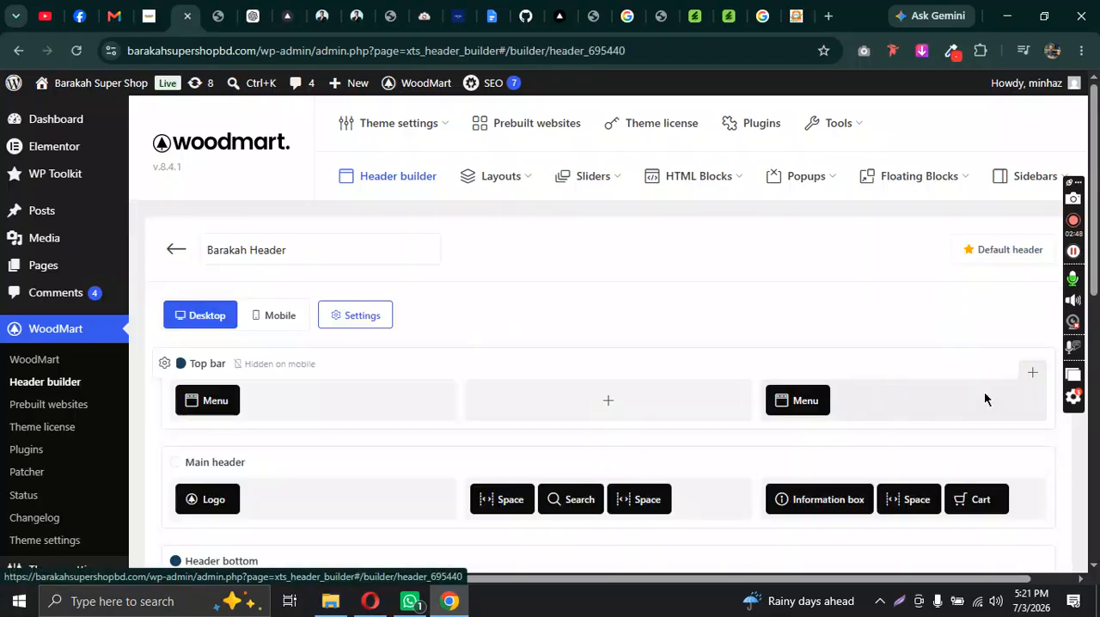
left_click(171, 260)
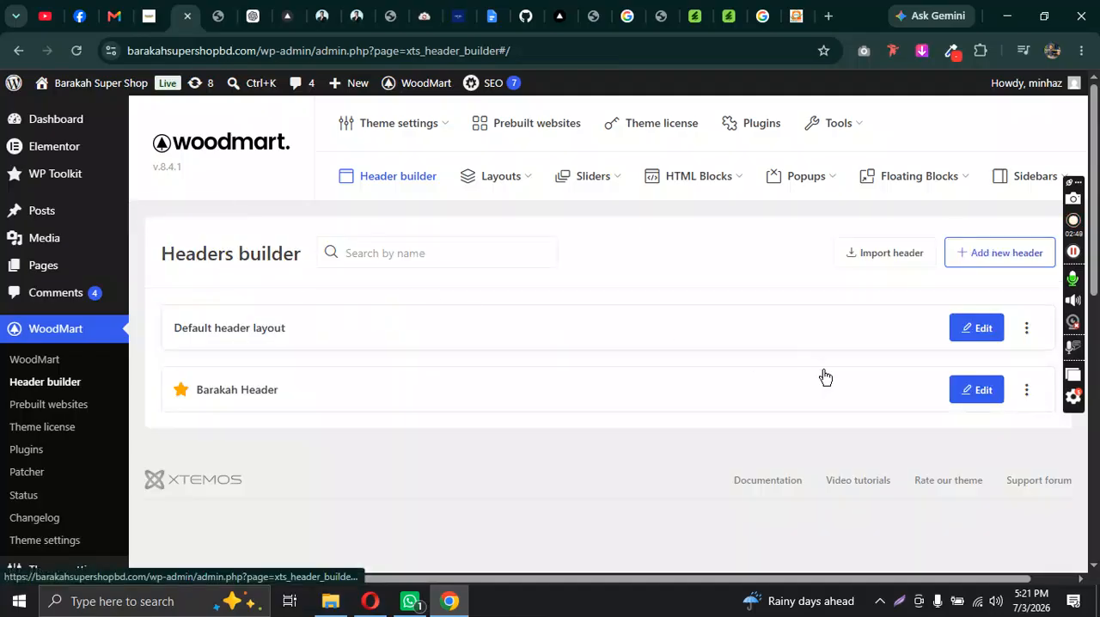
left_click(1026, 392)
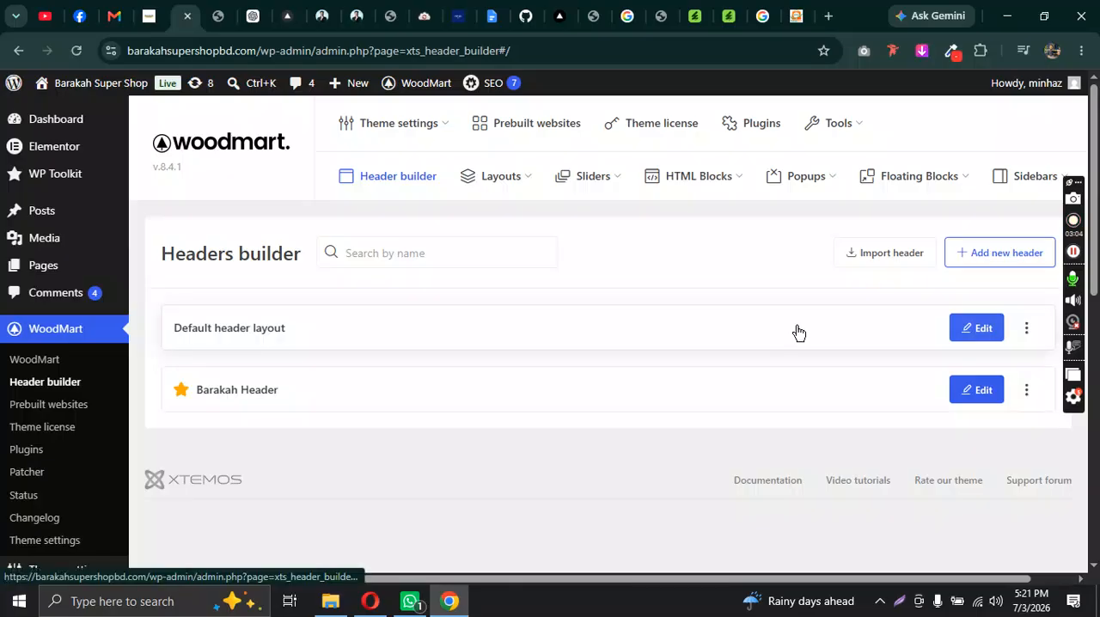
Step: Open Barakah Header for editing and bring its desktop layout rows into view
left_click(982, 390)
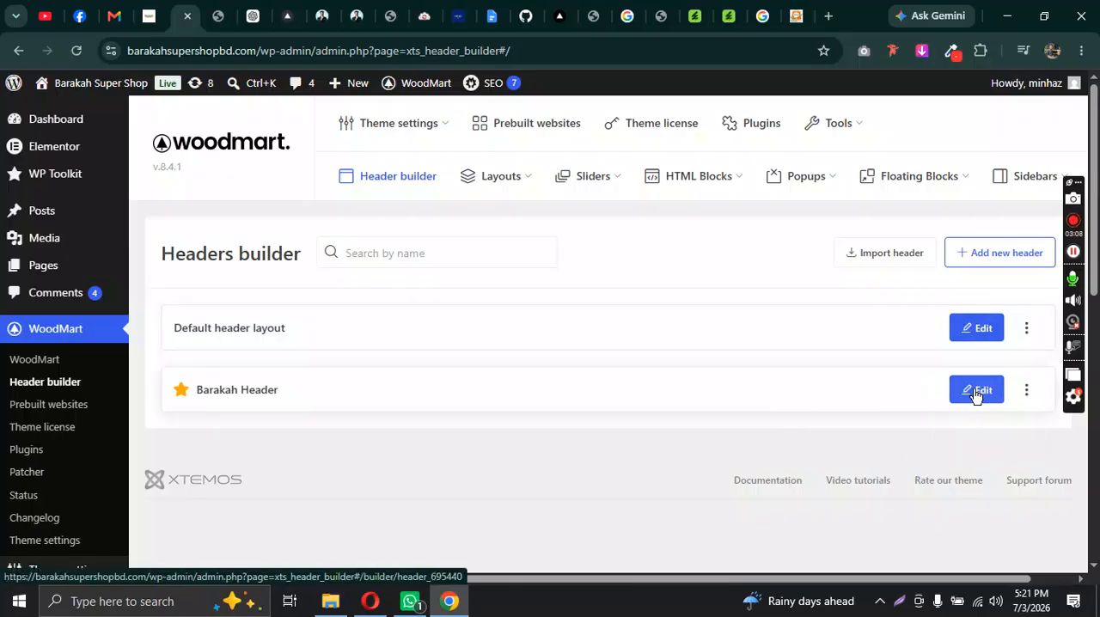
scroll(749, 287, "down", 5)
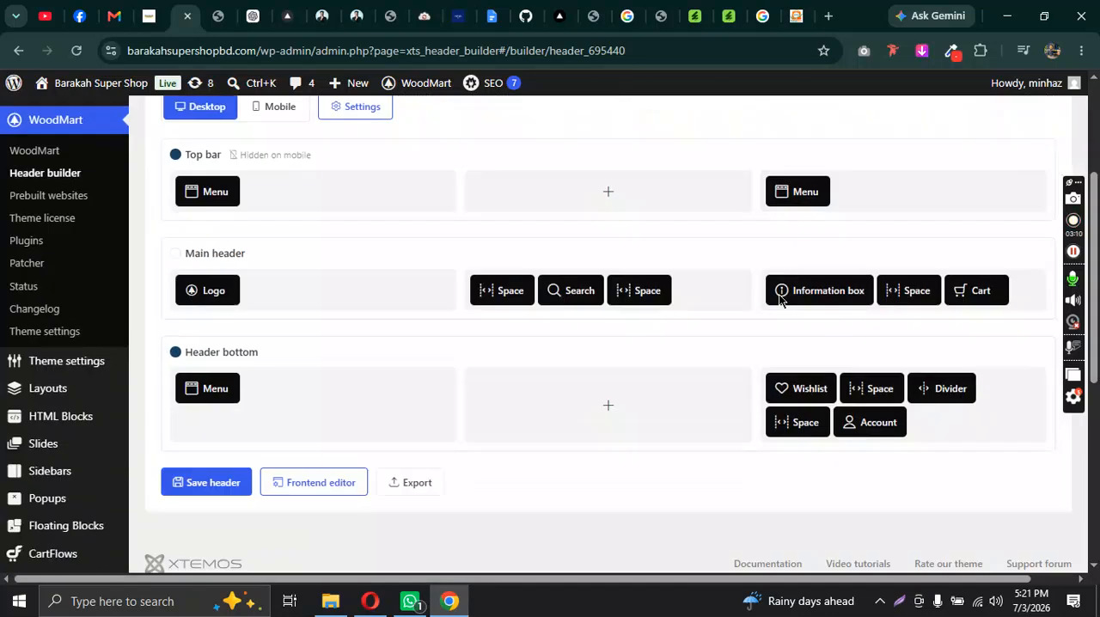
scroll(781, 287, "up", 3)
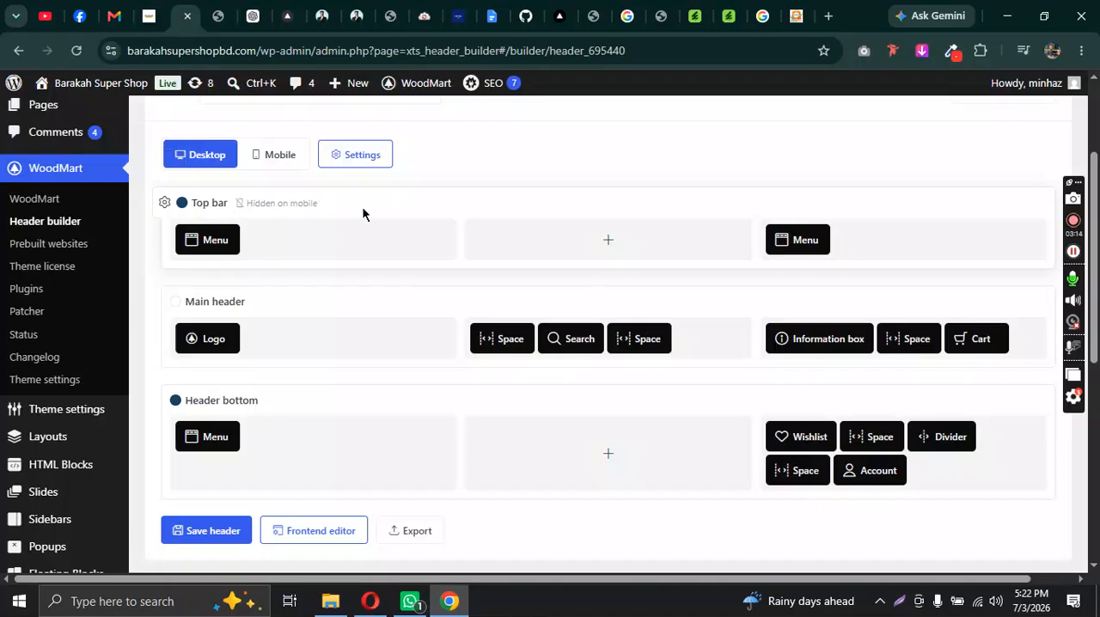
Step: Compare the Top bar, Main header and Header bottom rows in the builder with the header on the live homepage
mouse_move(183, 219)
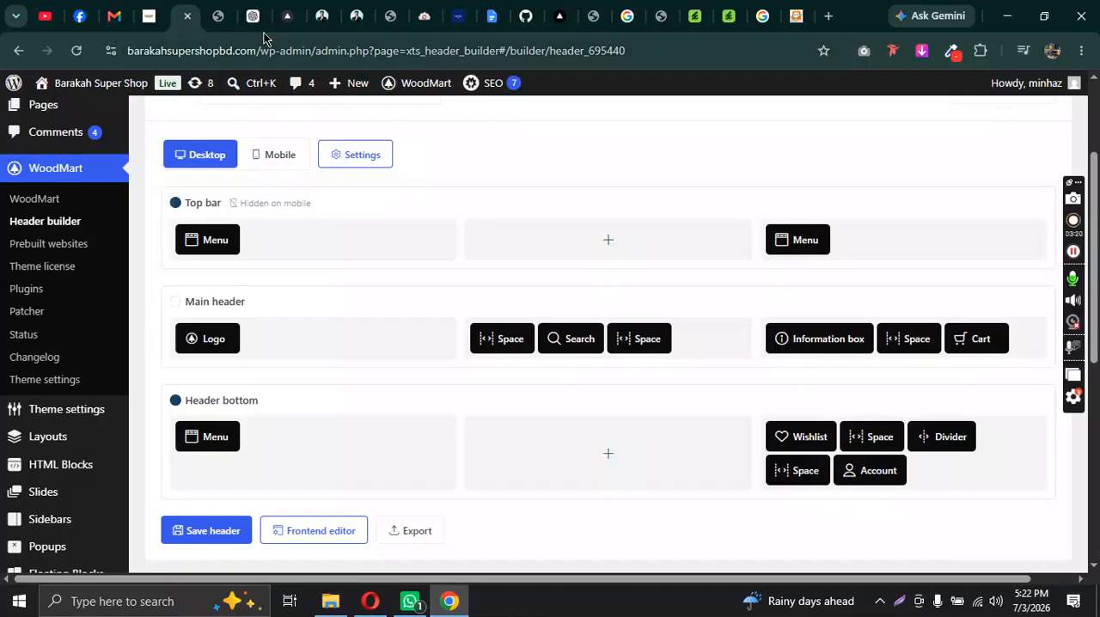
left_click(148, 15)
left_click_drag(124, 111, 327, 121)
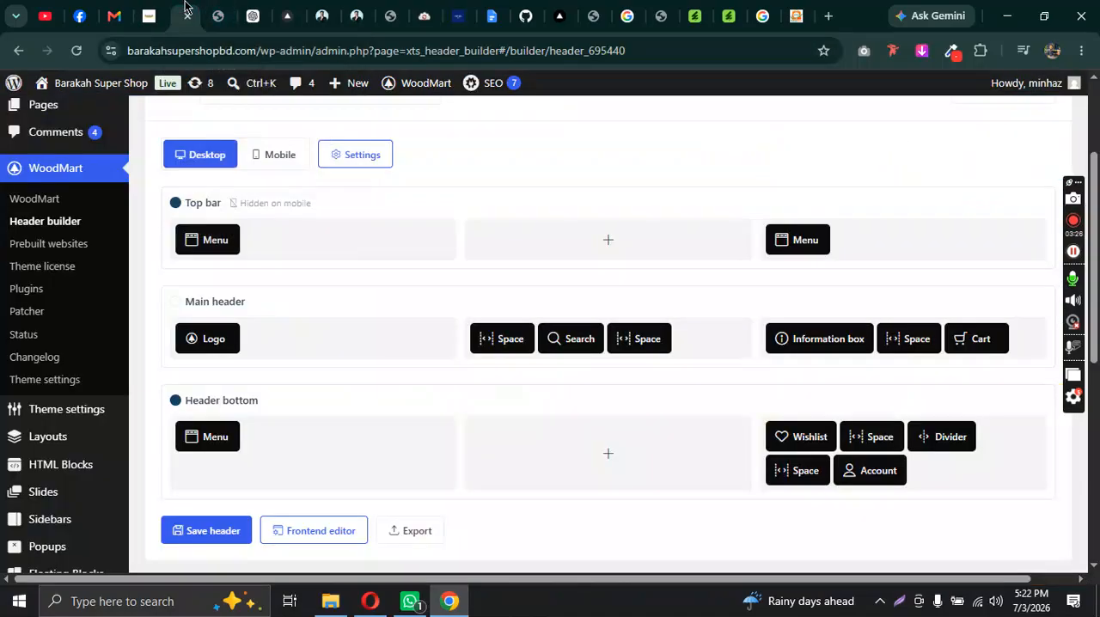
left_click(183, 16)
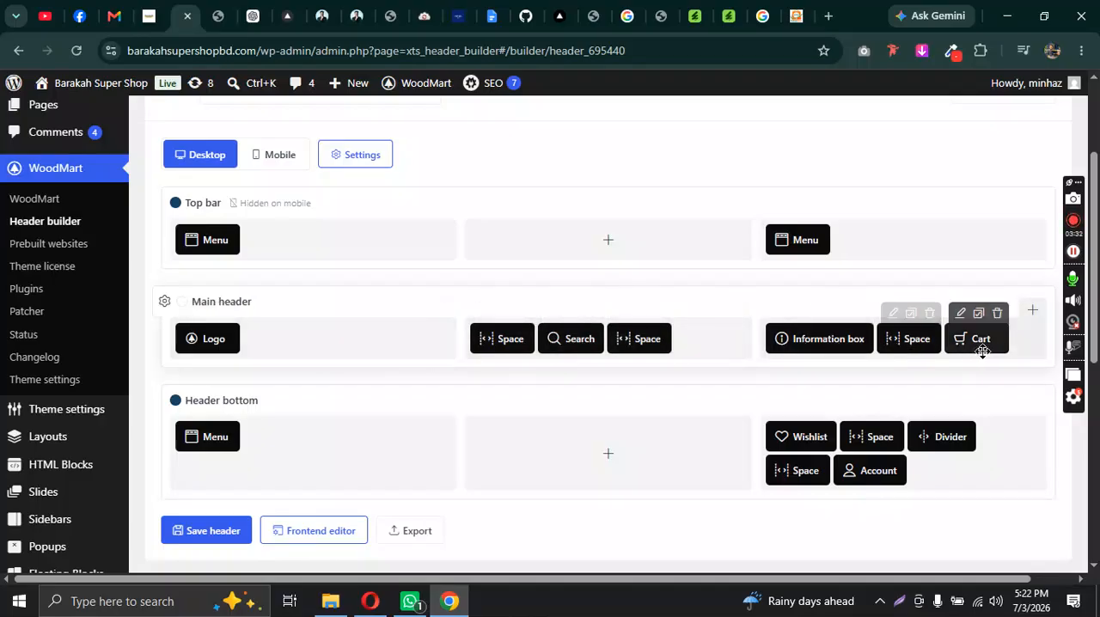
left_click(144, 7)
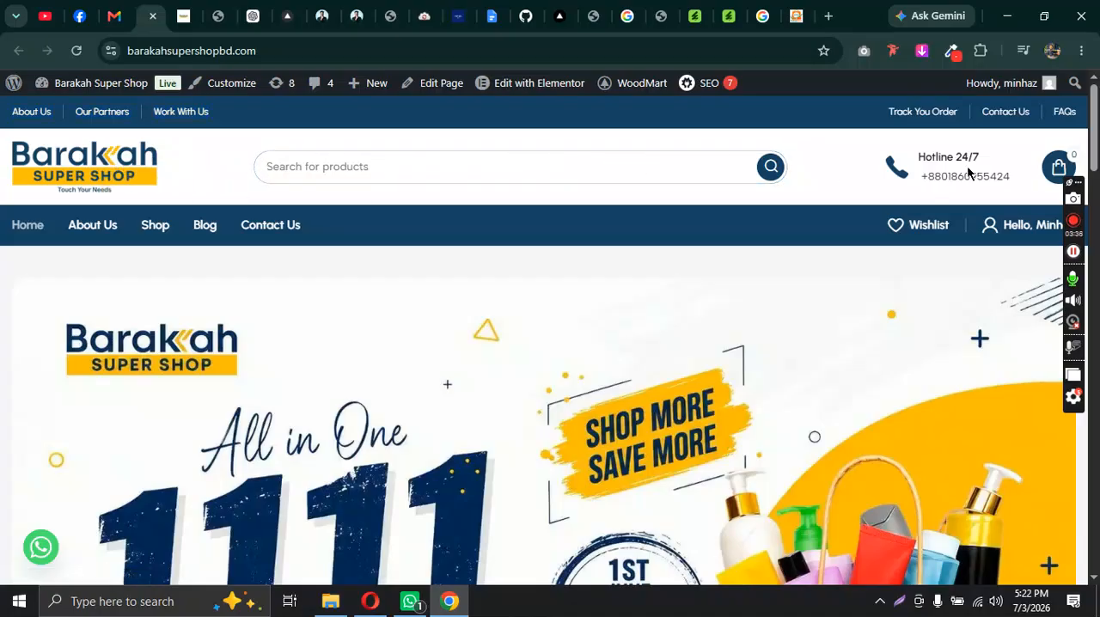
left_click(183, 15)
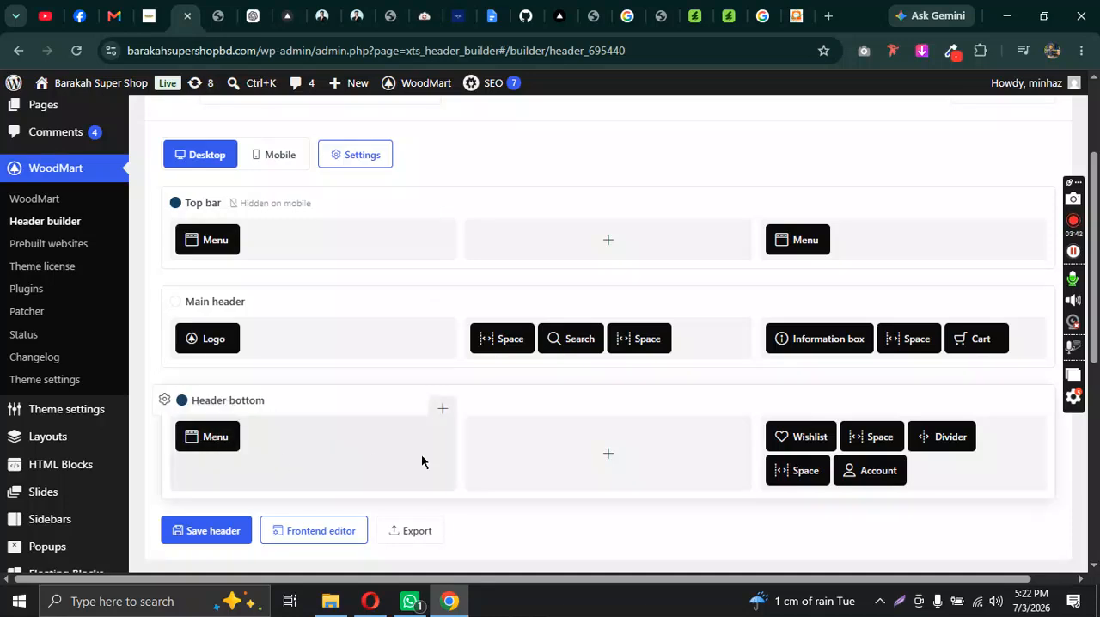
left_click(142, 16)
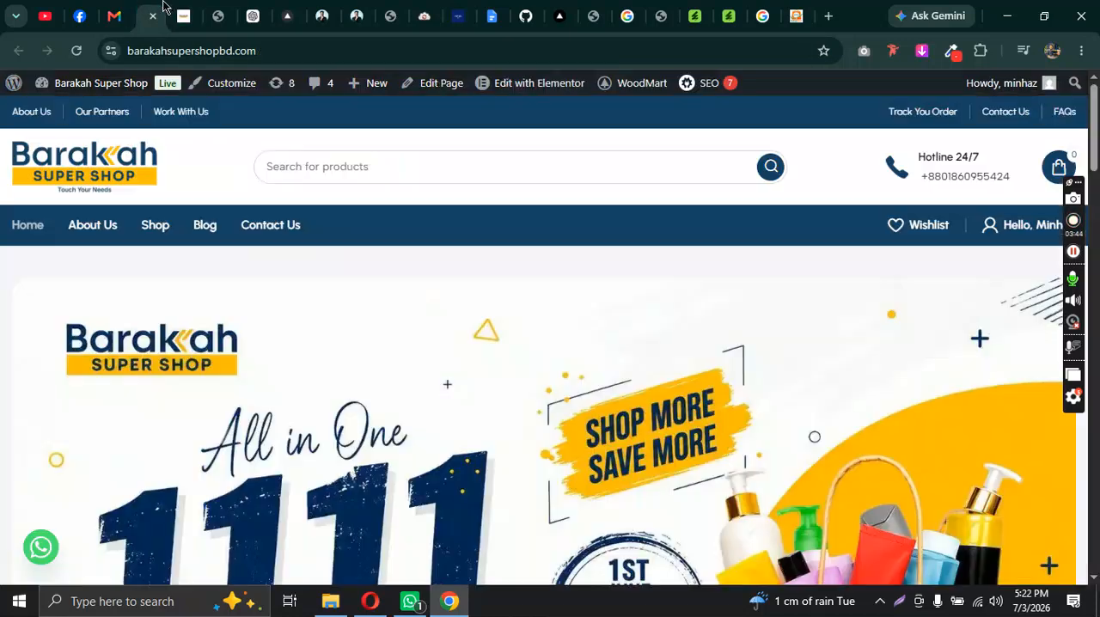
left_click_drag(14, 228, 325, 217)
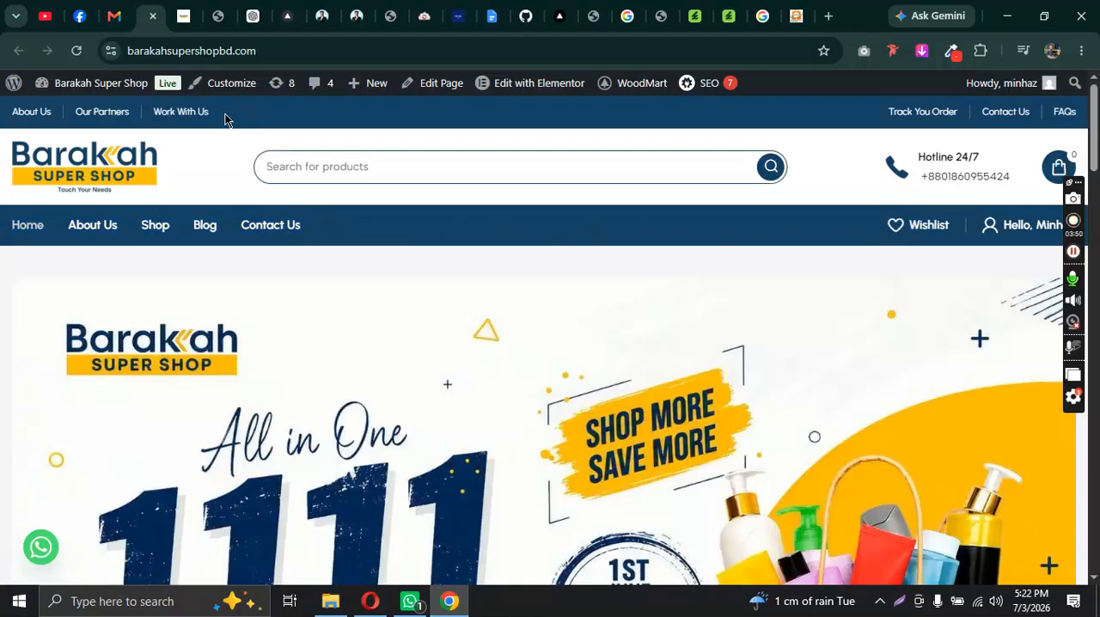
left_click(184, 11)
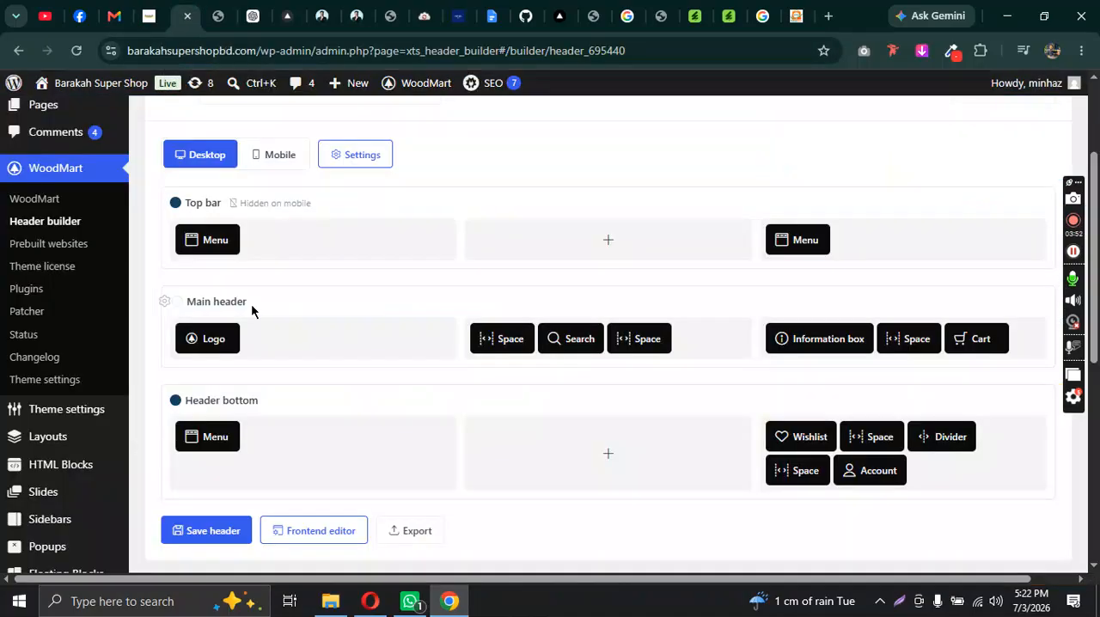
left_click(159, 9)
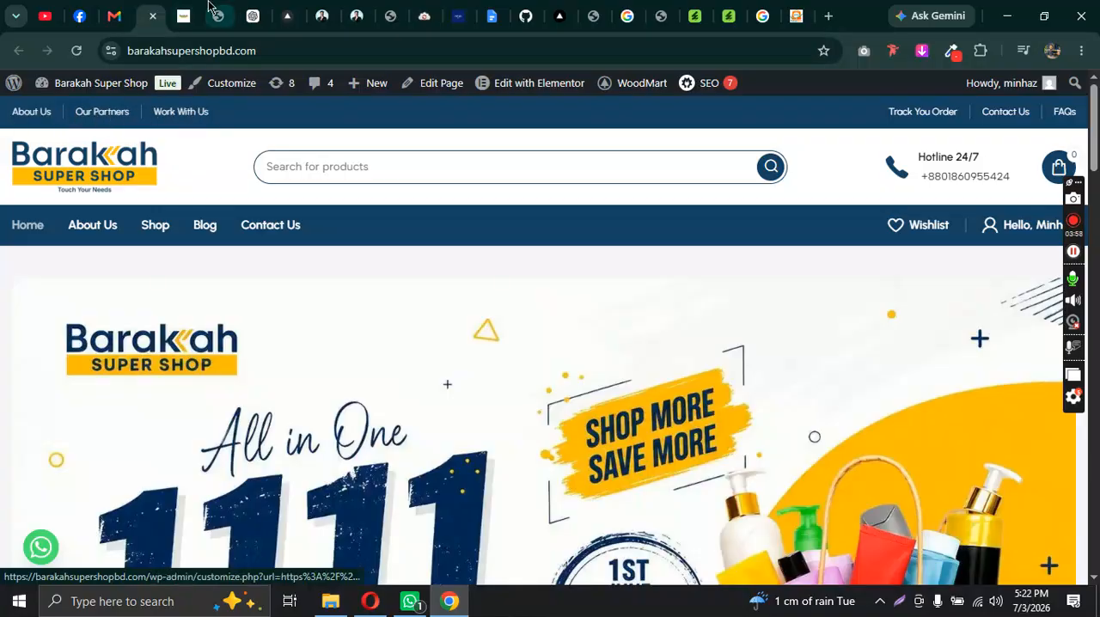
Step: Return to the header builder and open the settings of the first Menu element in the Top bar row
left_click(184, 15)
mouse_move(191, 219)
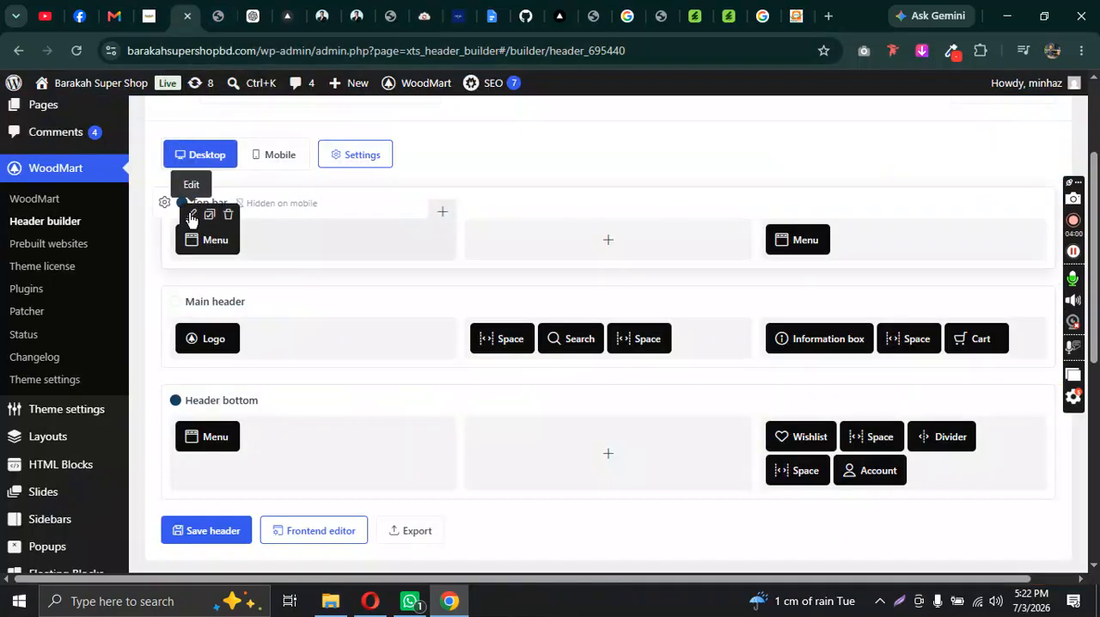
left_click(190, 215)
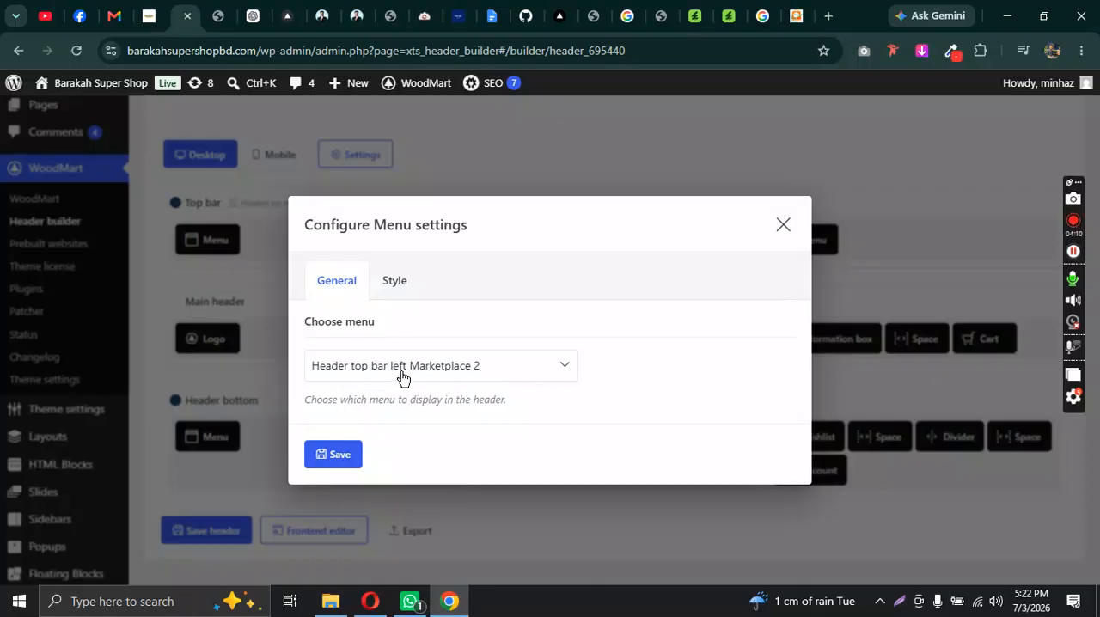
Step: Review the menus available to the first Top bar Menu element, close its settings, and check that menu on the live homepage
left_click(445, 378)
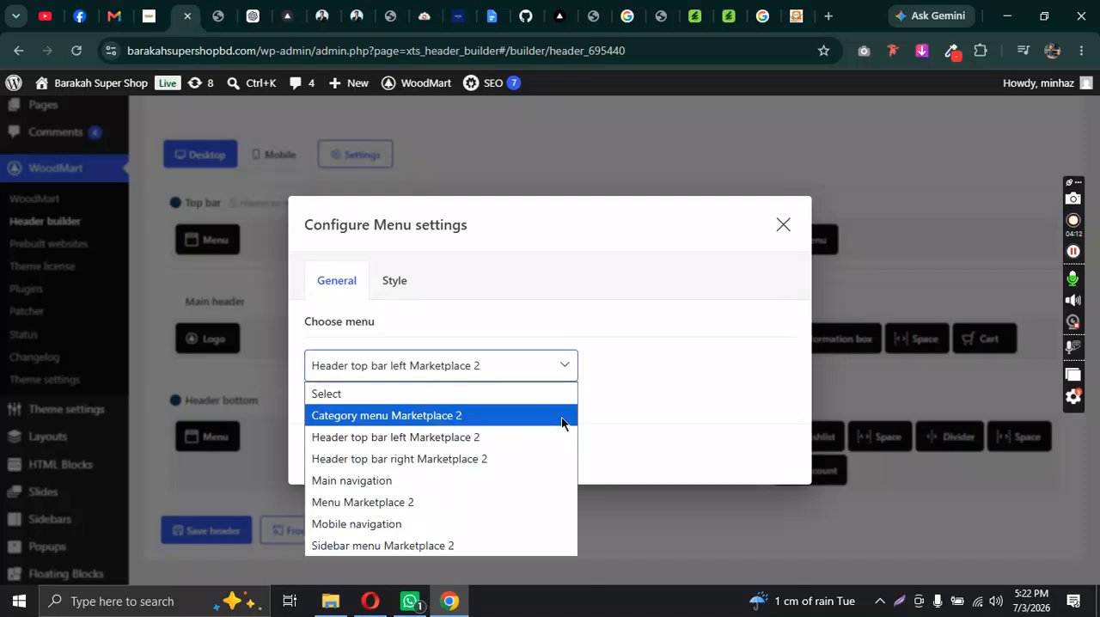
left_click(667, 352)
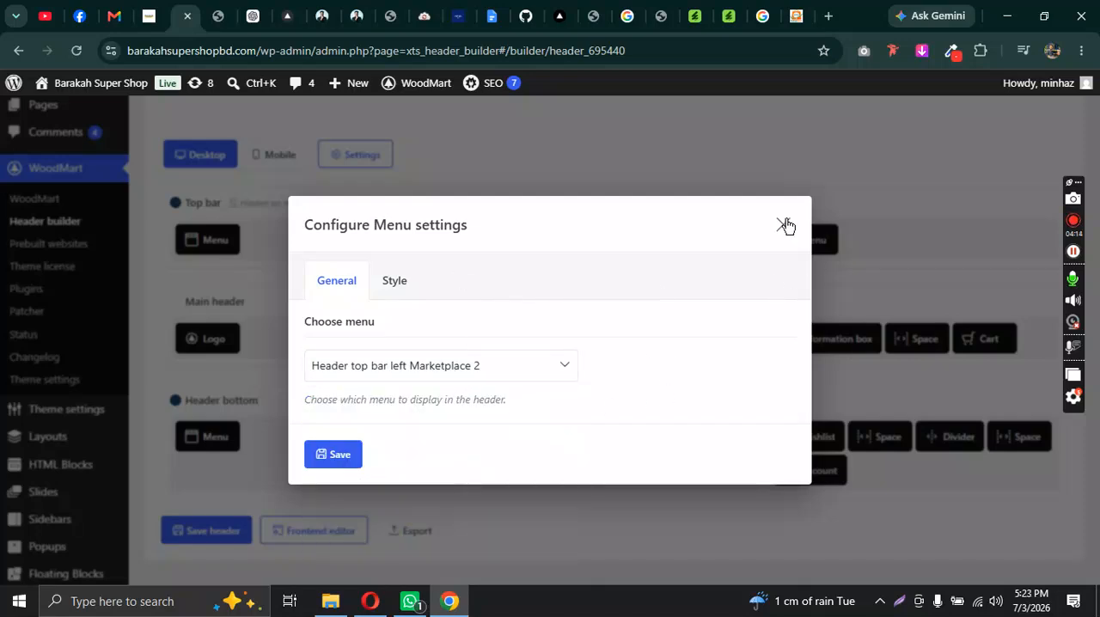
left_click(786, 225)
left_click(149, 15)
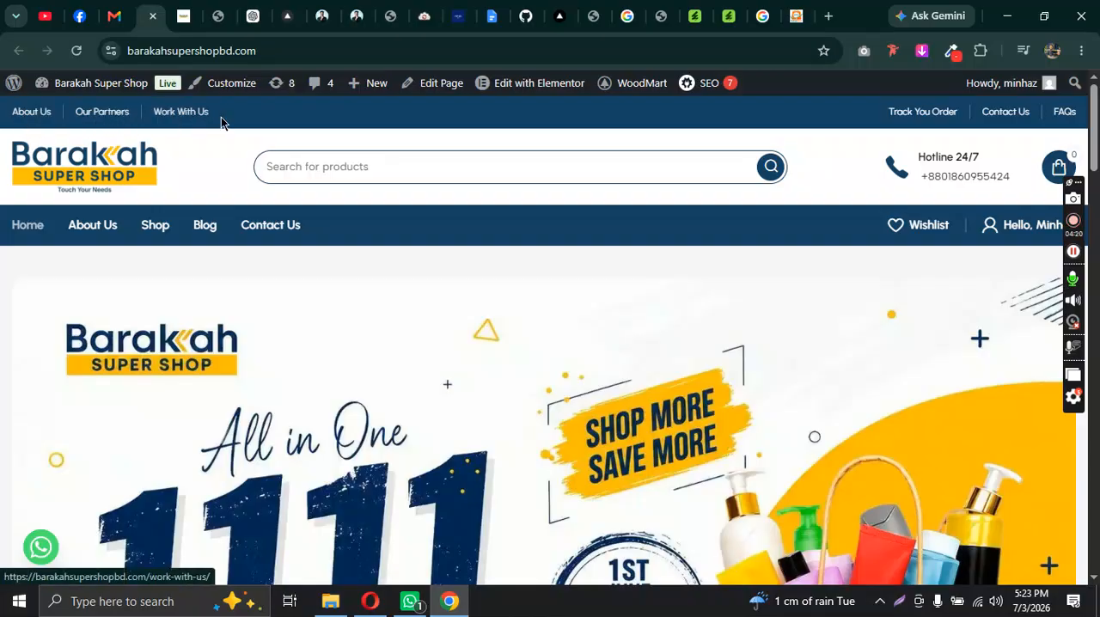
left_click(181, 16)
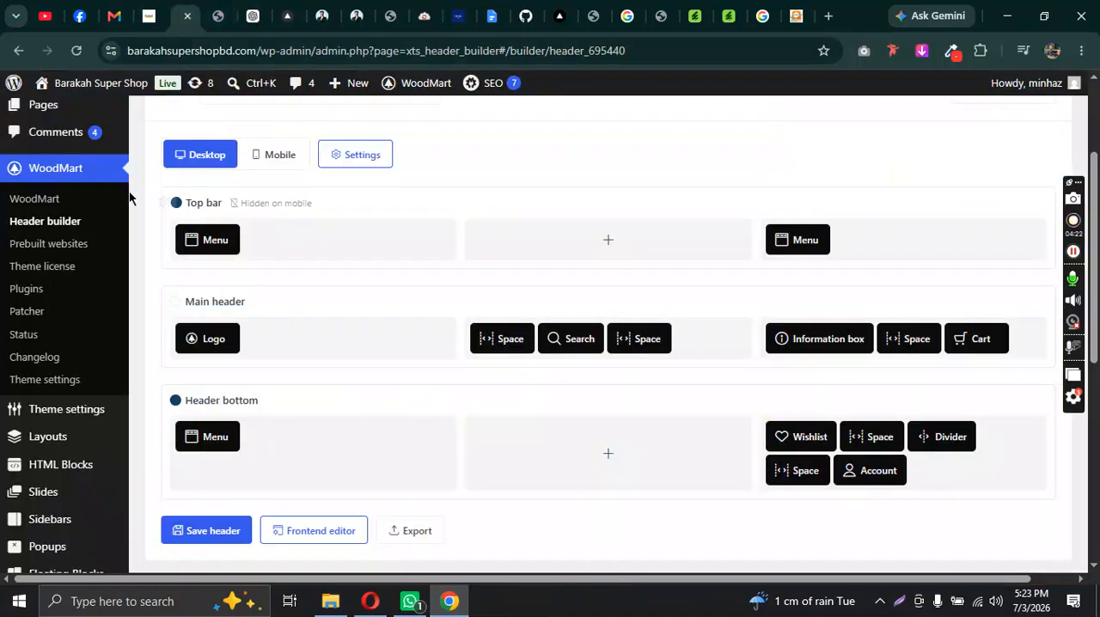
Step: Open the WordPress menu editor and load the Header top bar left Marketplace 2 menu for editing
scroll(66, 203, "down", 5)
scroll(63, 211, "down", 1)
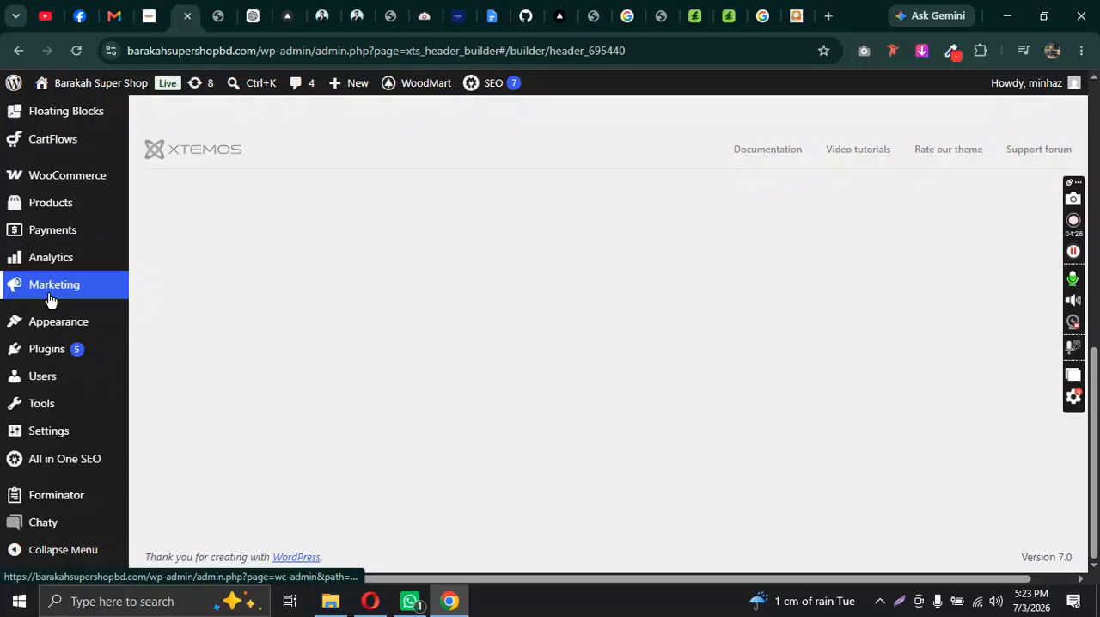
mouse_move(54, 329)
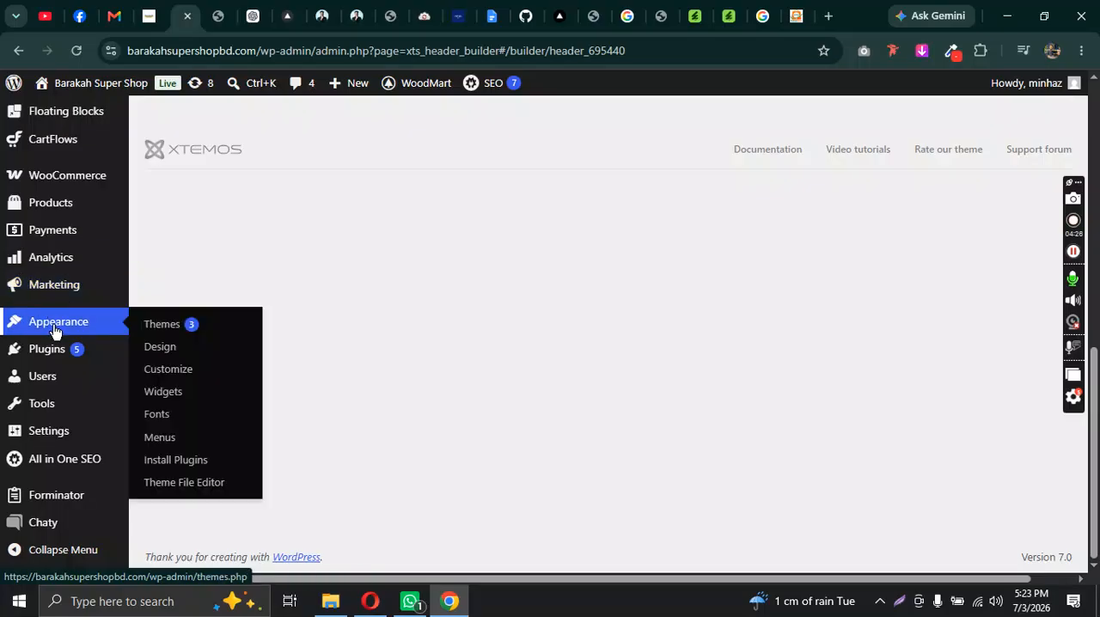
left_click(178, 440)
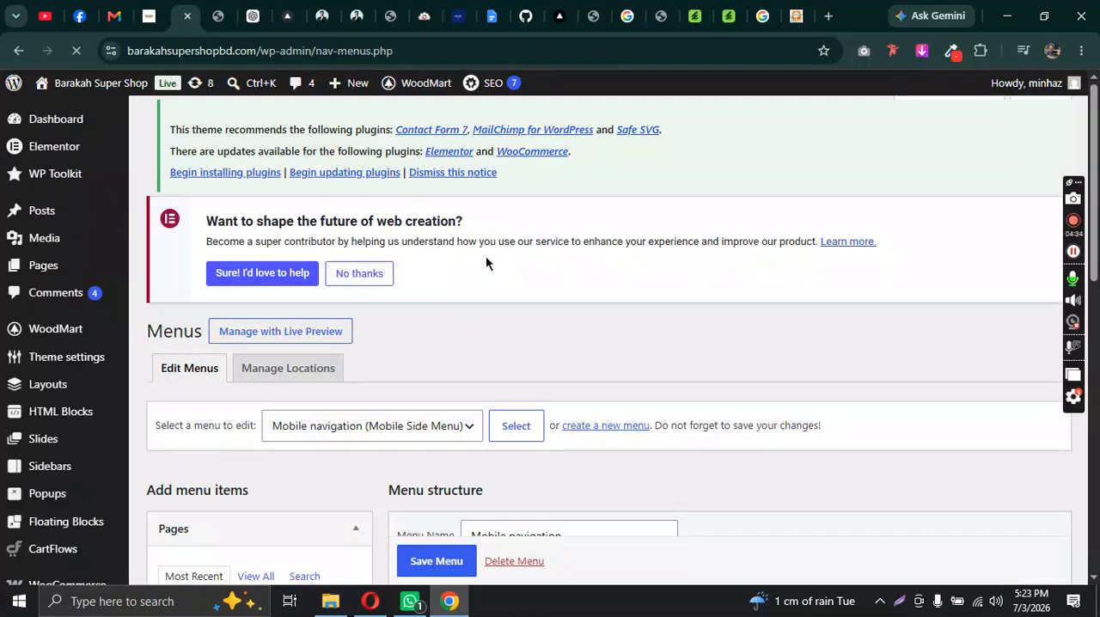
scroll(518, 269, "down", 2)
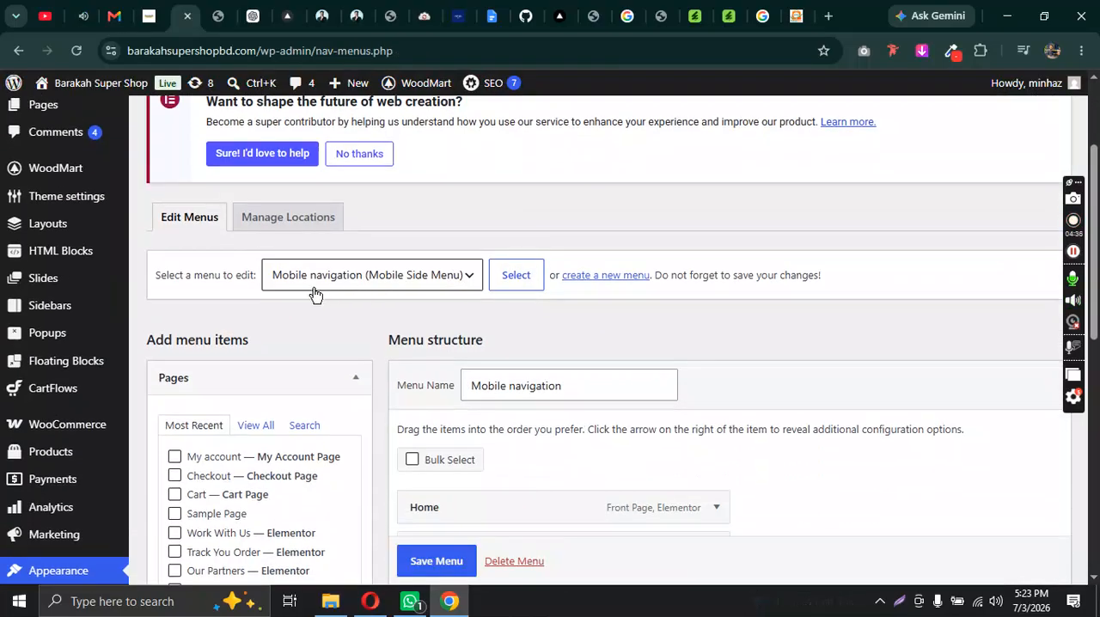
left_click(403, 283)
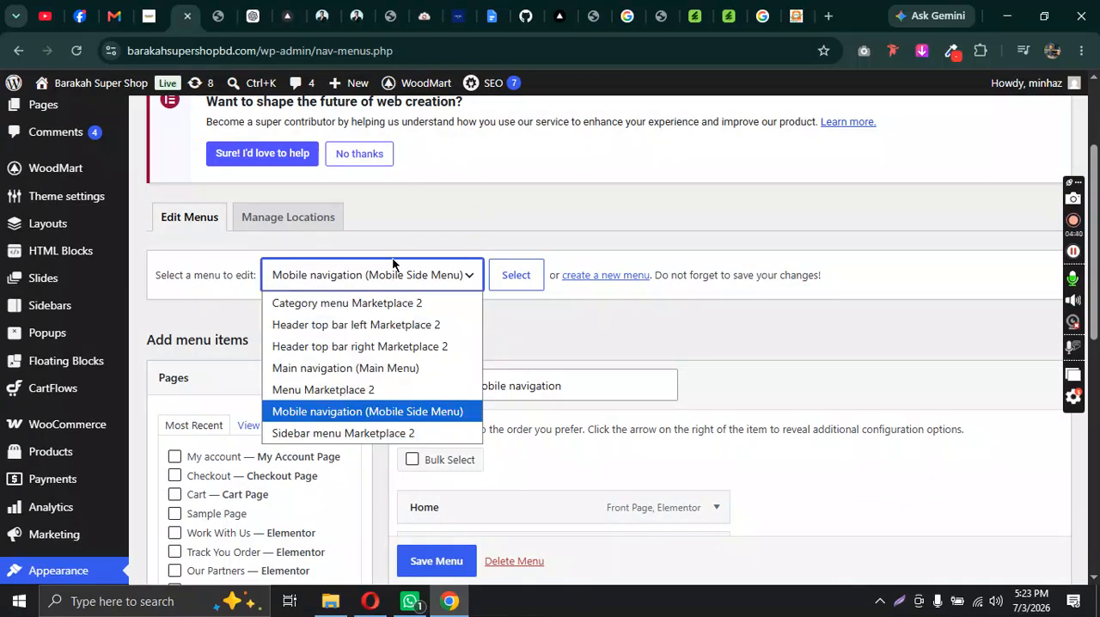
left_click(397, 329)
left_click(512, 275)
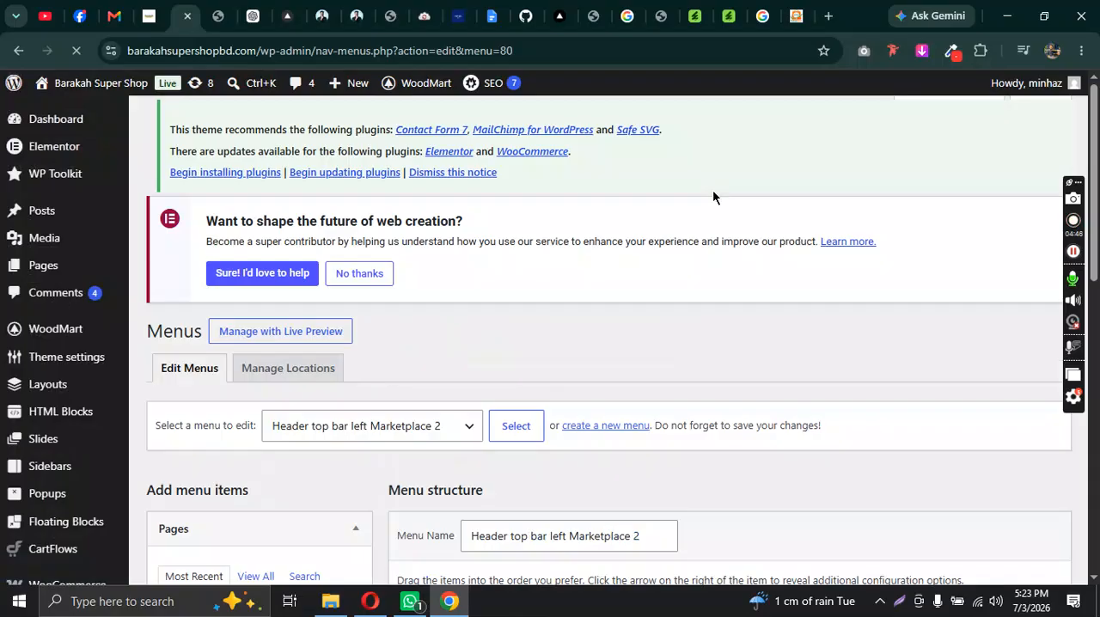
Step: Add the FAQs page to the Header top bar left Marketplace 2 menu and save the menu
scroll(713, 204, "down", 3)
scroll(703, 234, "down", 5)
scroll(680, 256, "up", 6)
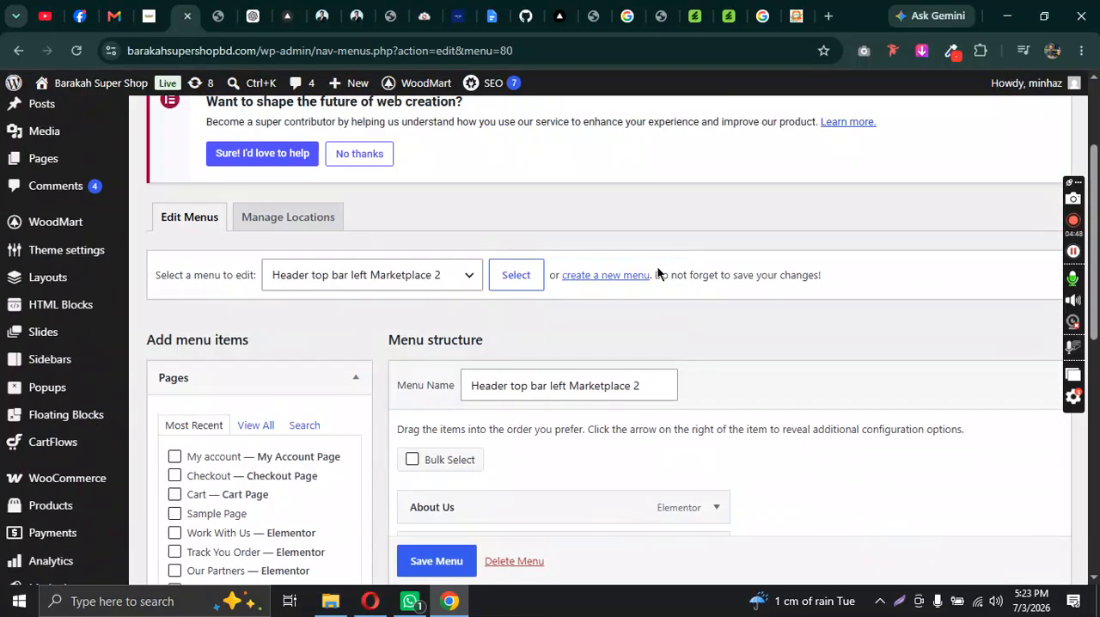
scroll(645, 276, "down", 2)
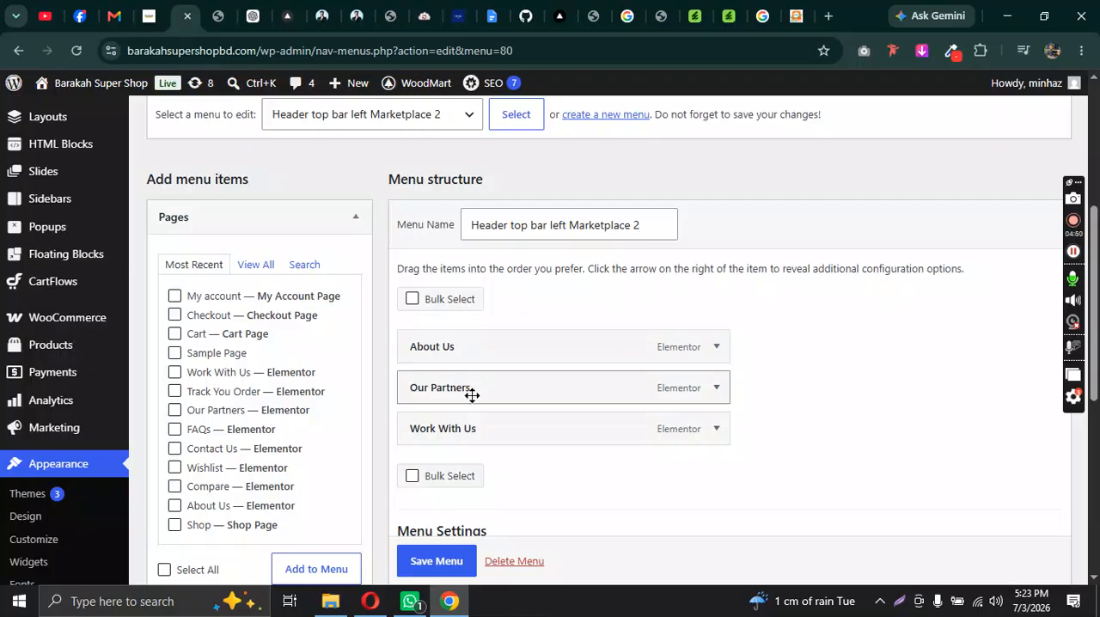
scroll(611, 381, "up", 1)
scroll(611, 381, "down", 1)
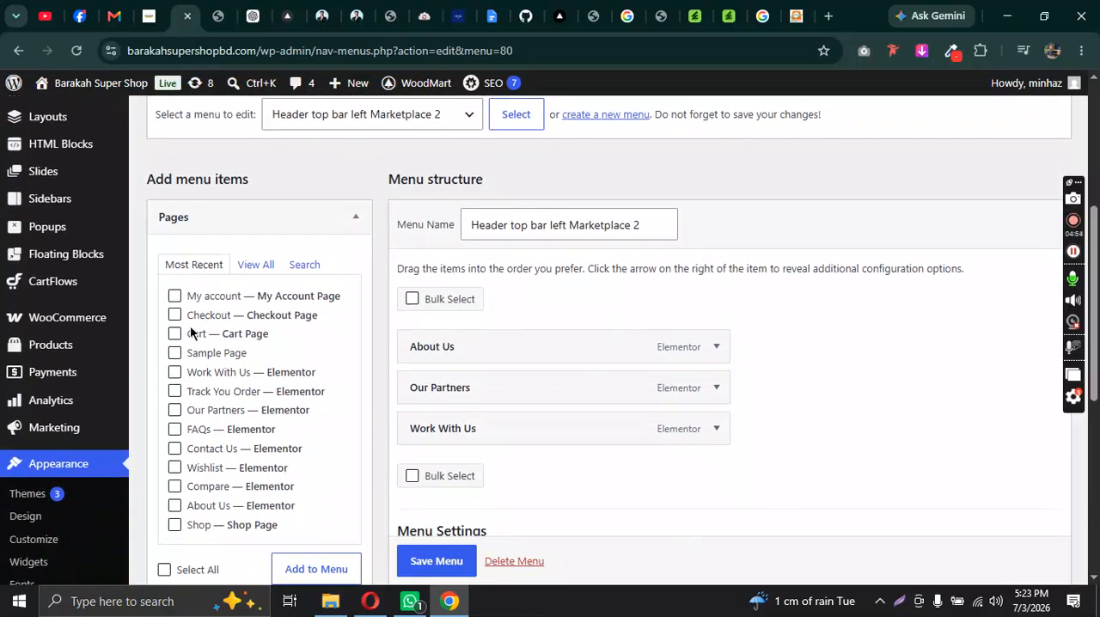
left_click(175, 429)
scroll(623, 378, "up", 1)
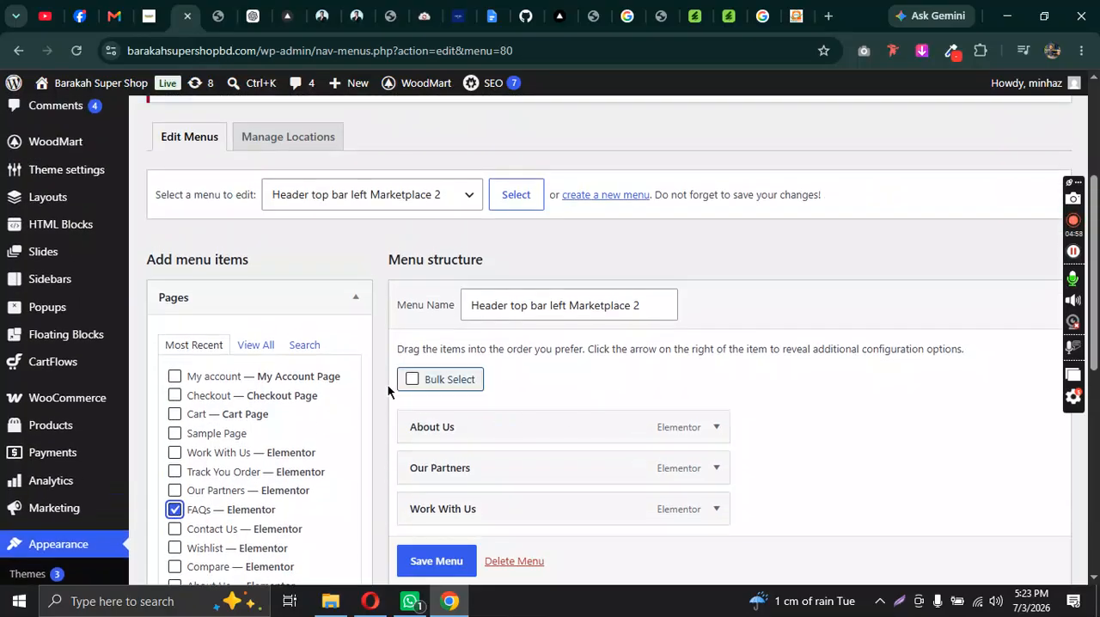
scroll(318, 367, "down", 2)
left_click(309, 494)
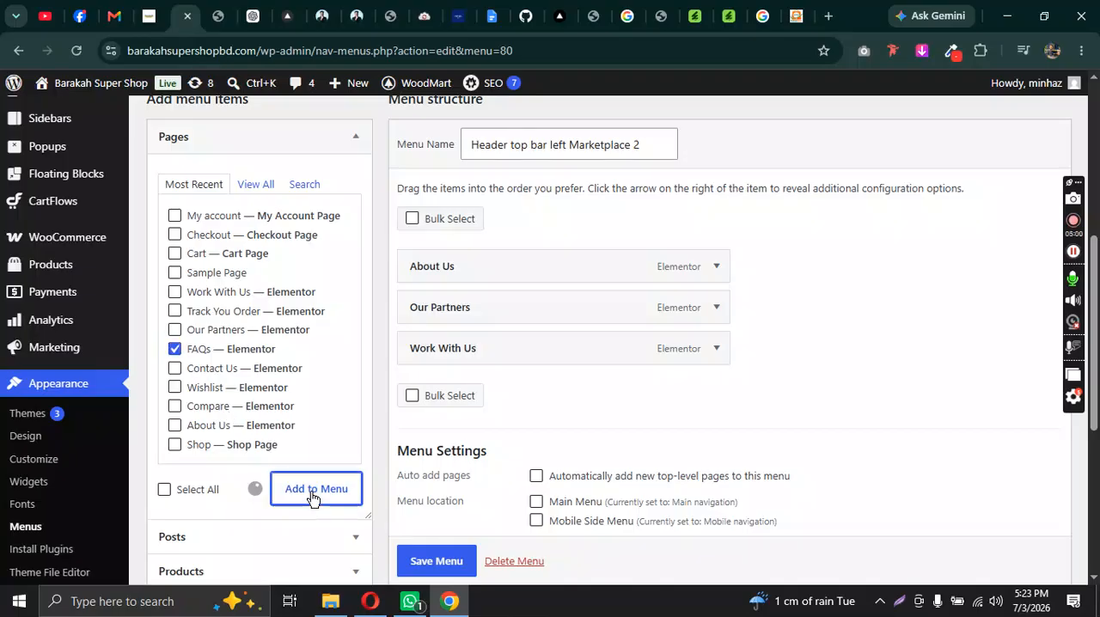
left_click(436, 560)
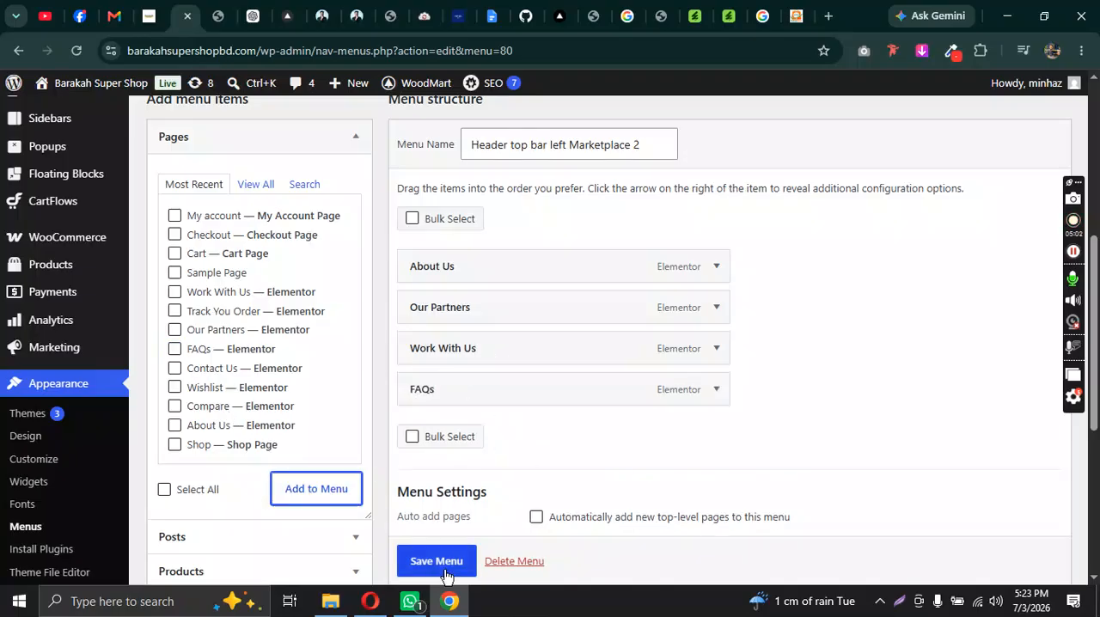
scroll(509, 541, "down", 1)
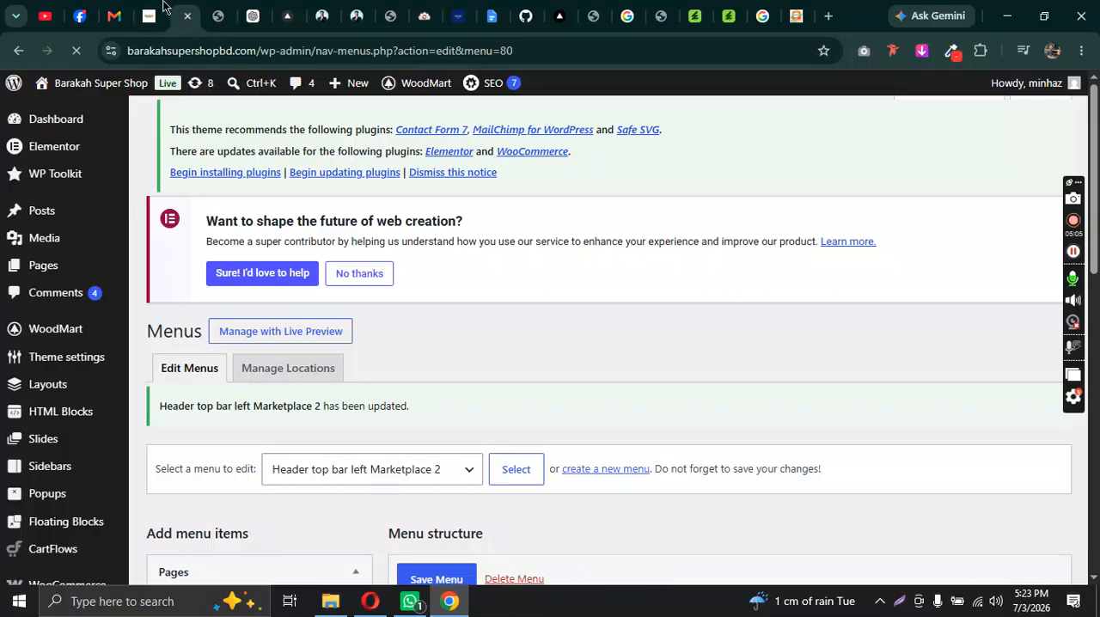
Step: Reload the live homepage to check the first menu in the top bar, and return to the menu editor
left_click(151, 15)
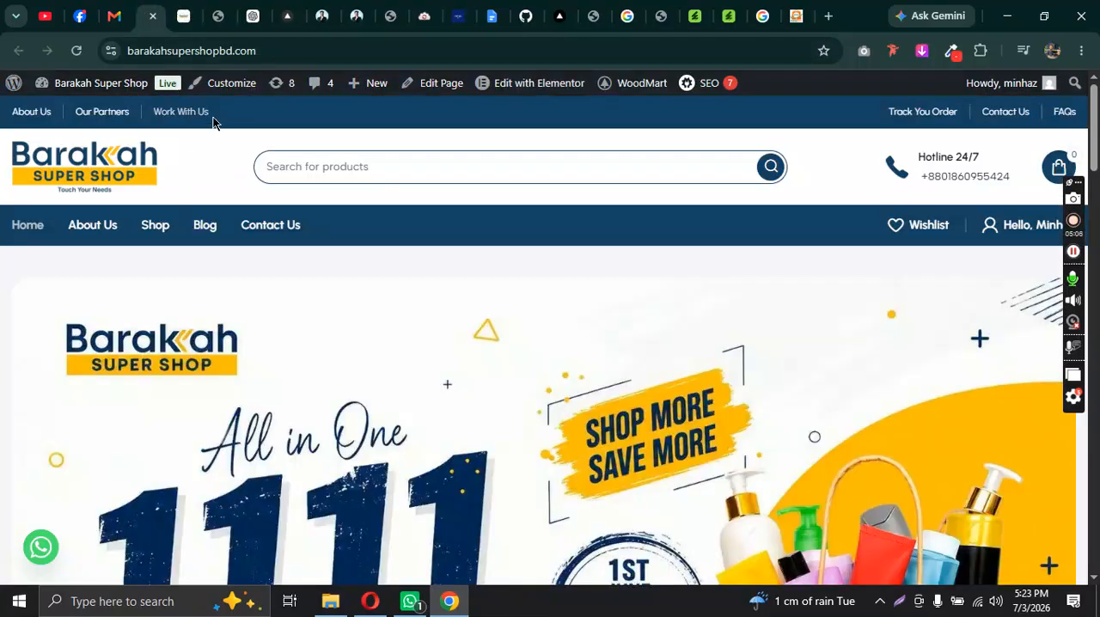
left_click(76, 51)
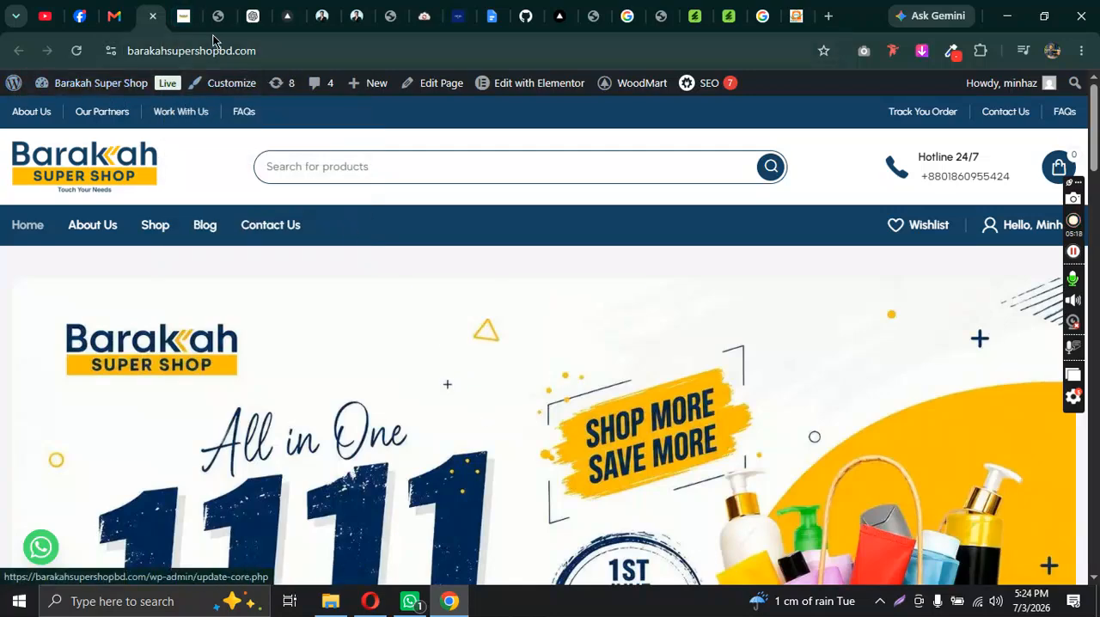
left_click(183, 15)
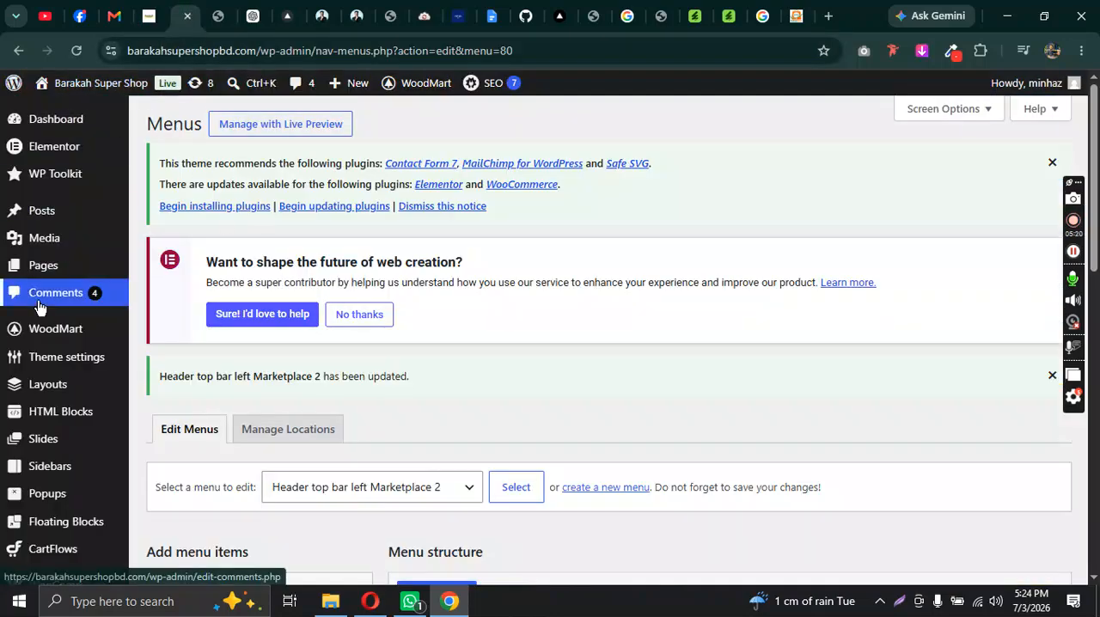
Step: Reopen Barakah Header in WoodMart's Header builder and check which menu the second Top bar Menu element uses
scroll(38, 308, "down", 2)
scroll(39, 307, "up", 1)
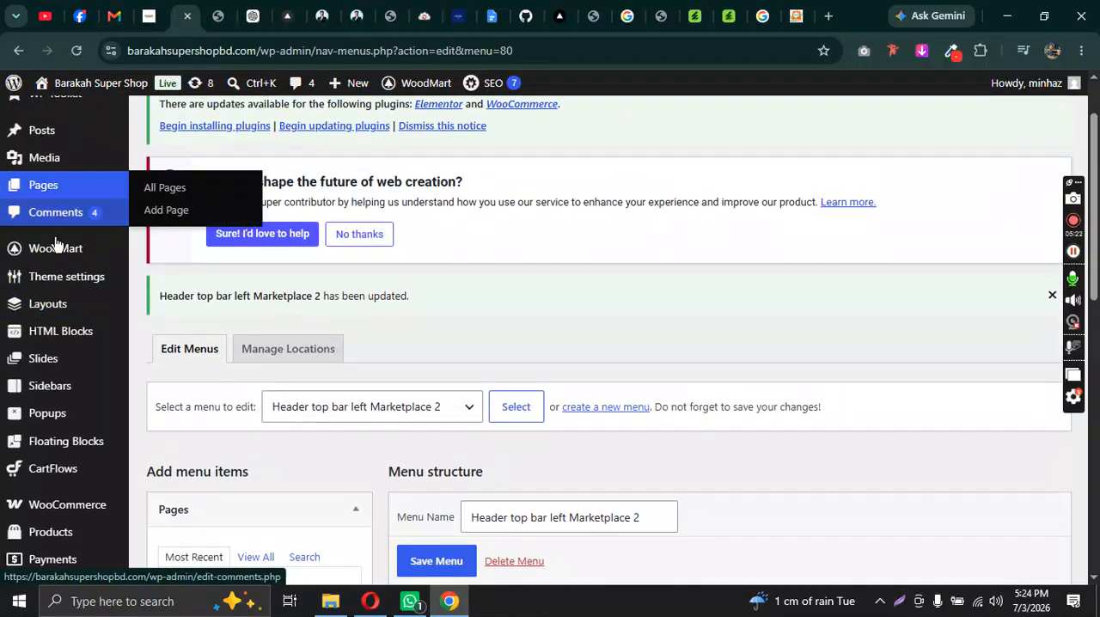
mouse_move(56, 249)
left_click(260, 284)
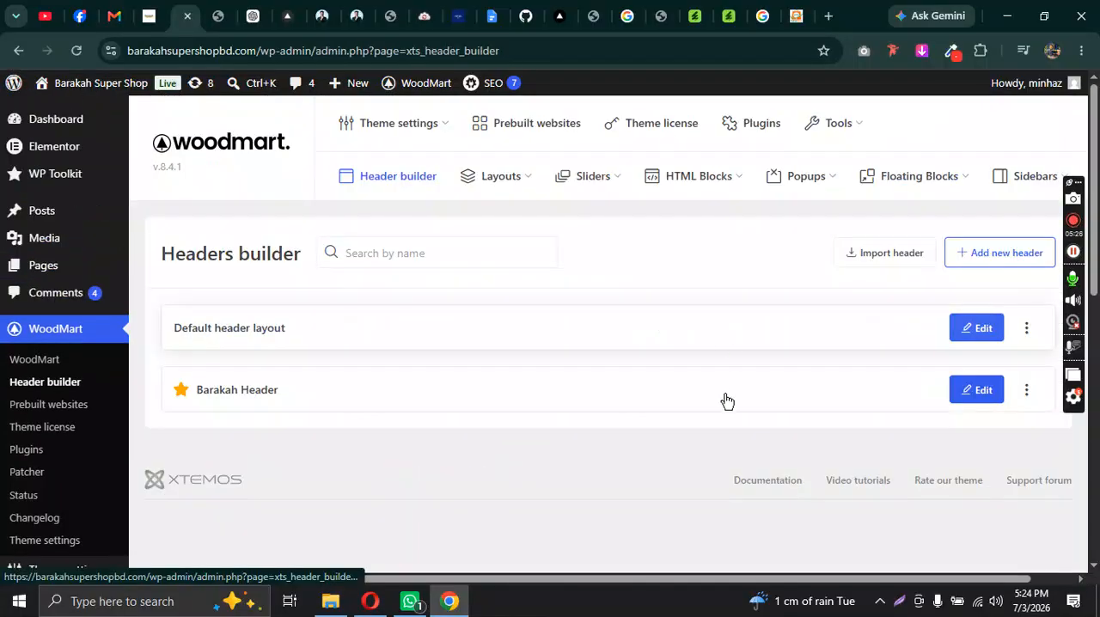
left_click(744, 399)
scroll(731, 331, "down", 1)
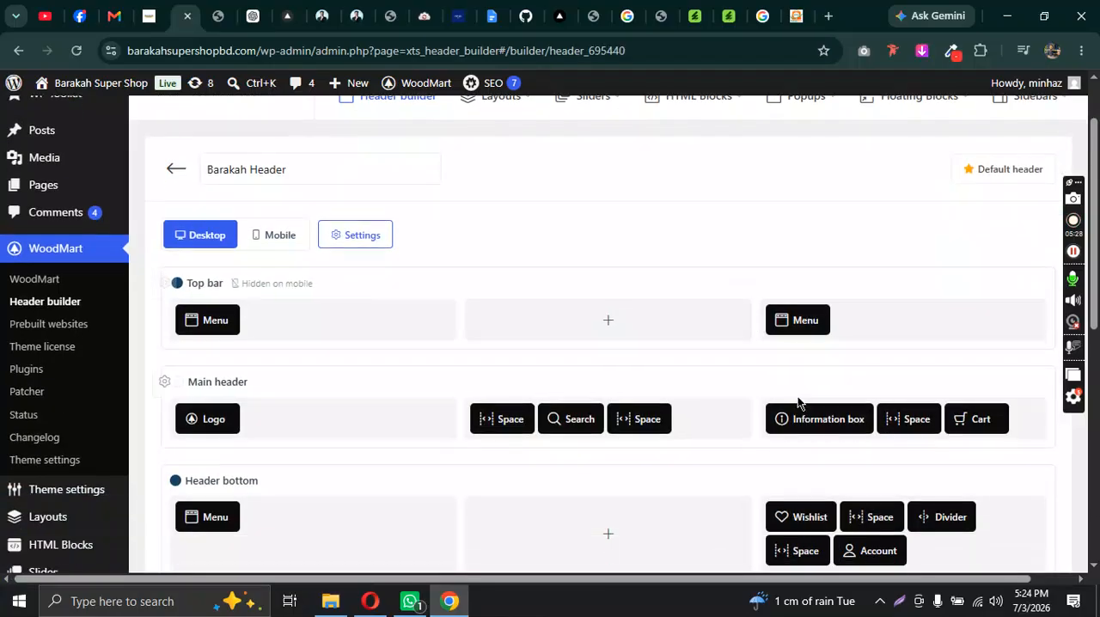
left_click(782, 297)
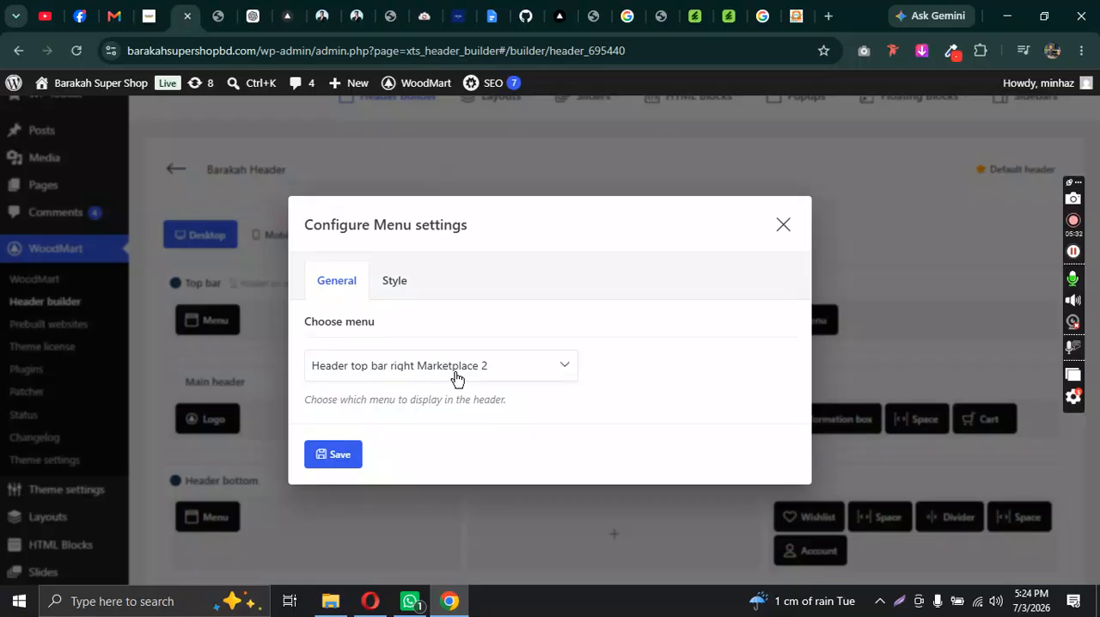
left_click(785, 226)
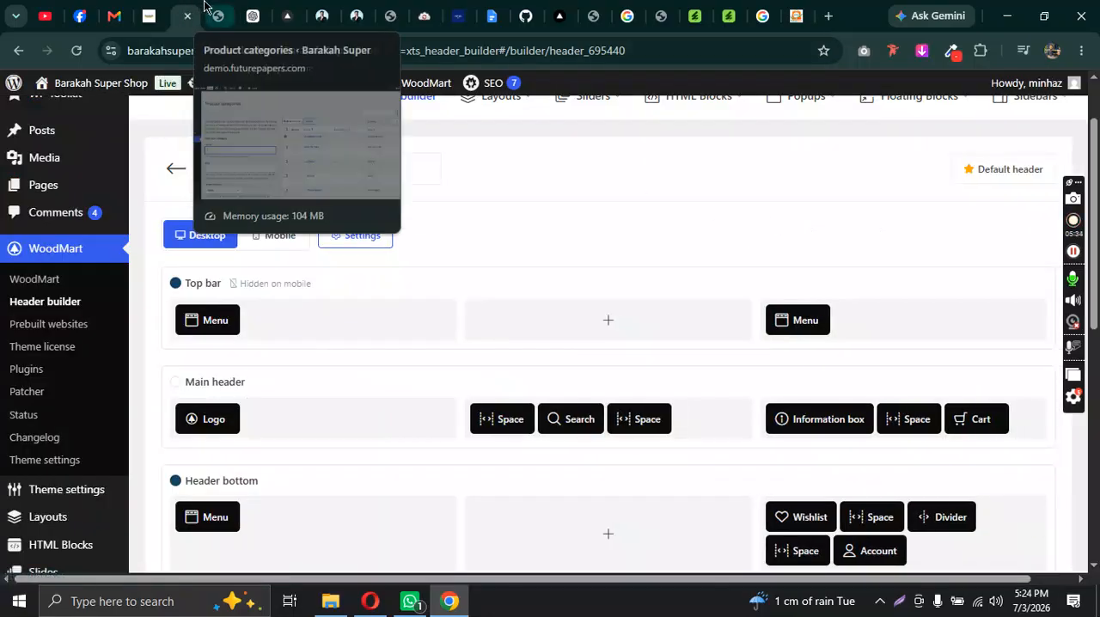
Step: Load the Header top bar right Marketplace 2 menu in the WordPress menu editor and compare its items with the live homepage's top bar
scroll(62, 267, "down", 7)
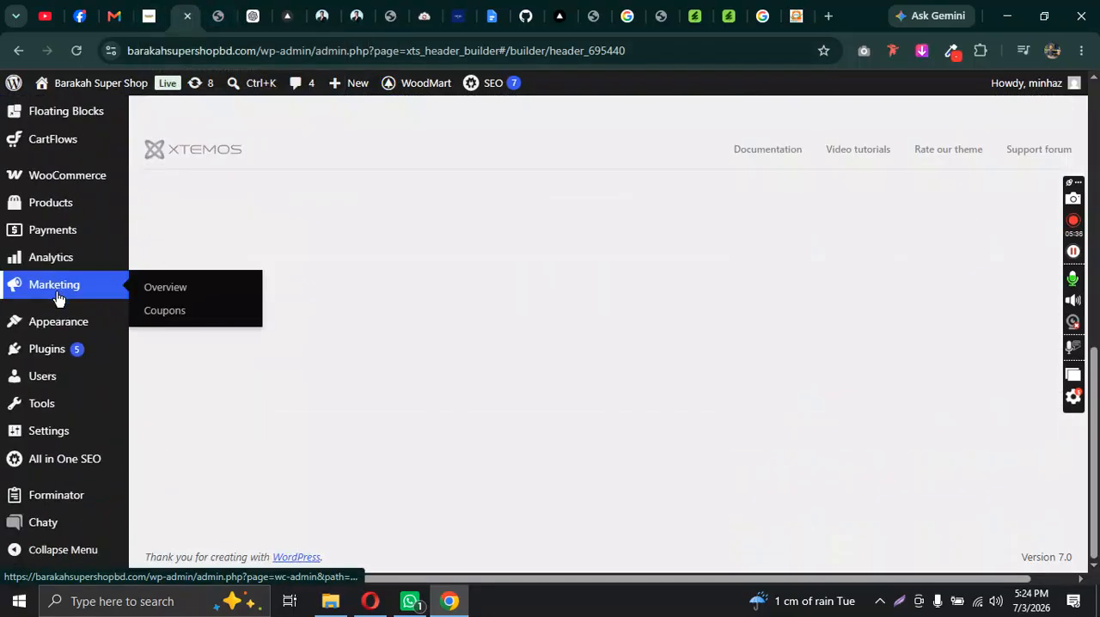
mouse_move(58, 327)
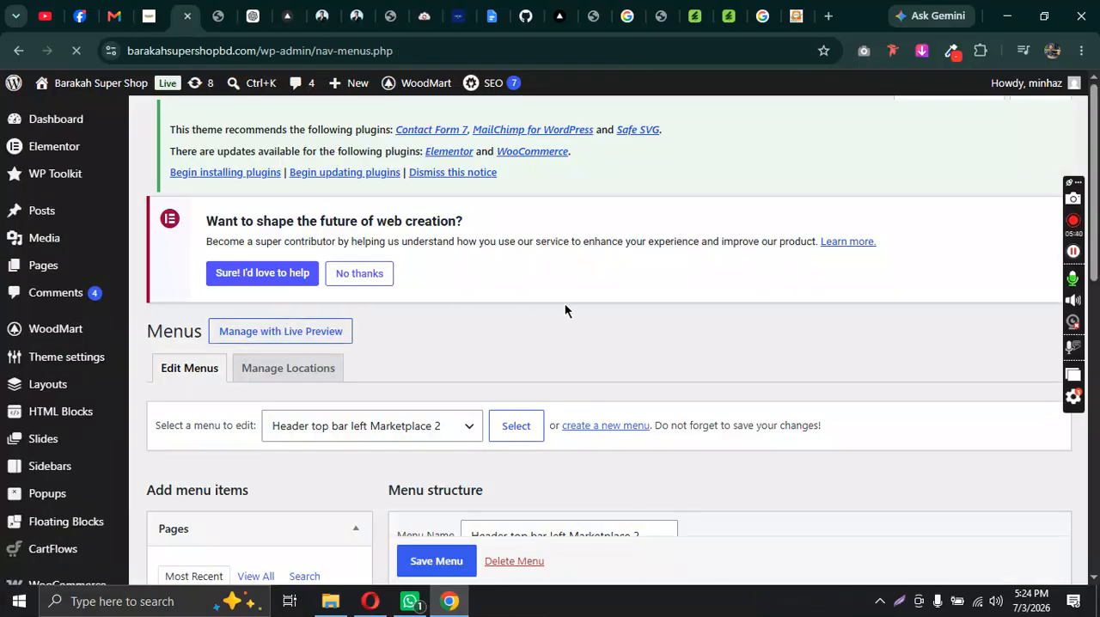
scroll(564, 310, "down", 2)
left_click(437, 277)
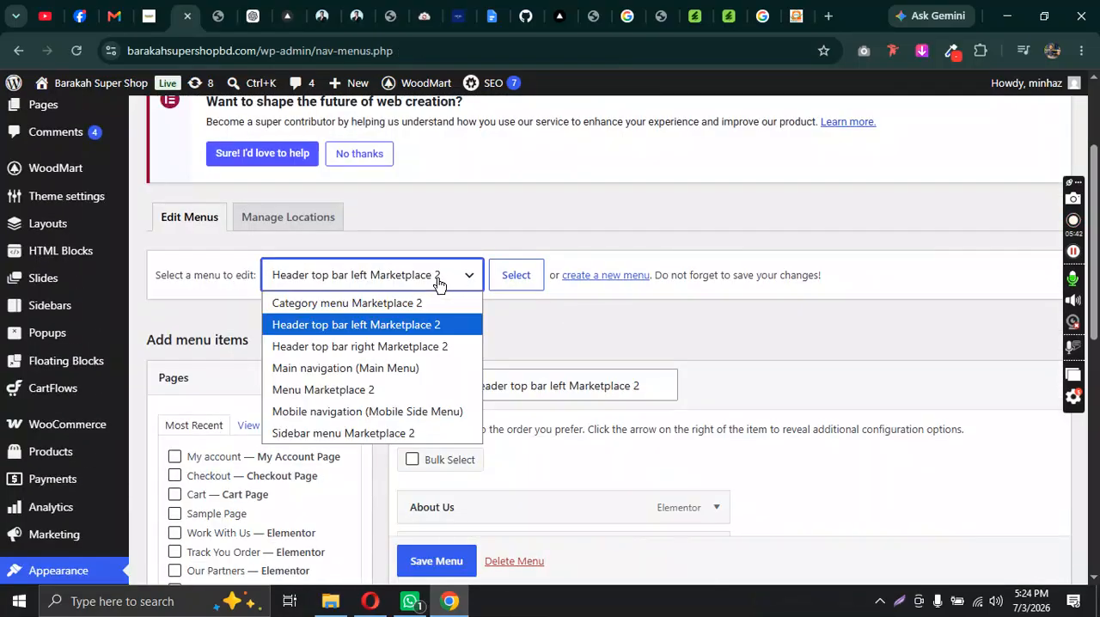
left_click(356, 352)
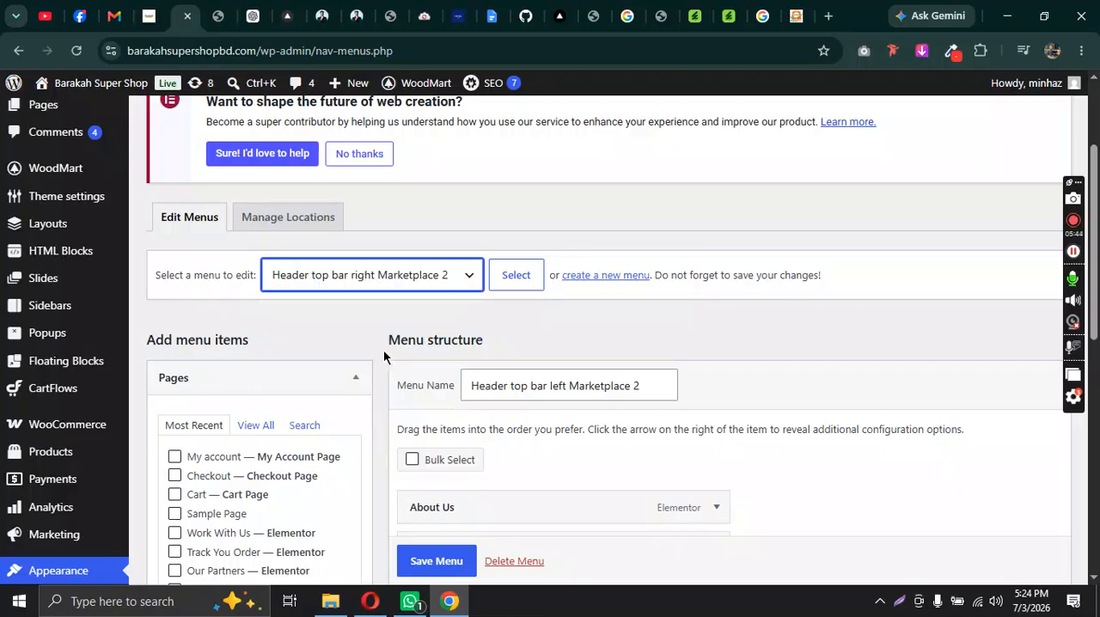
left_click(511, 287)
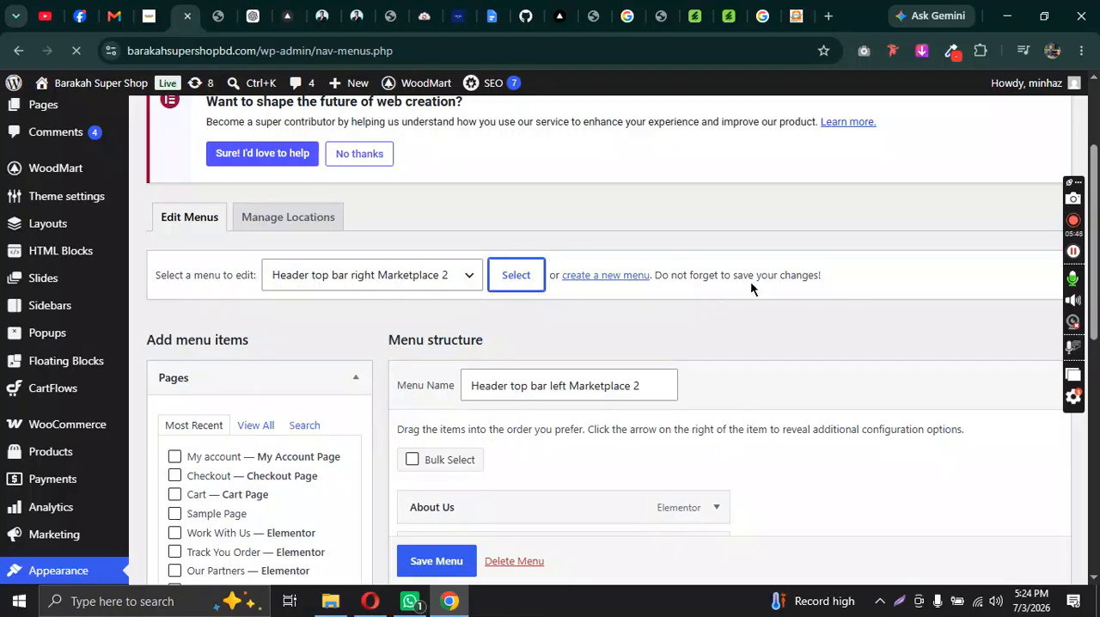
scroll(790, 274, "down", 4)
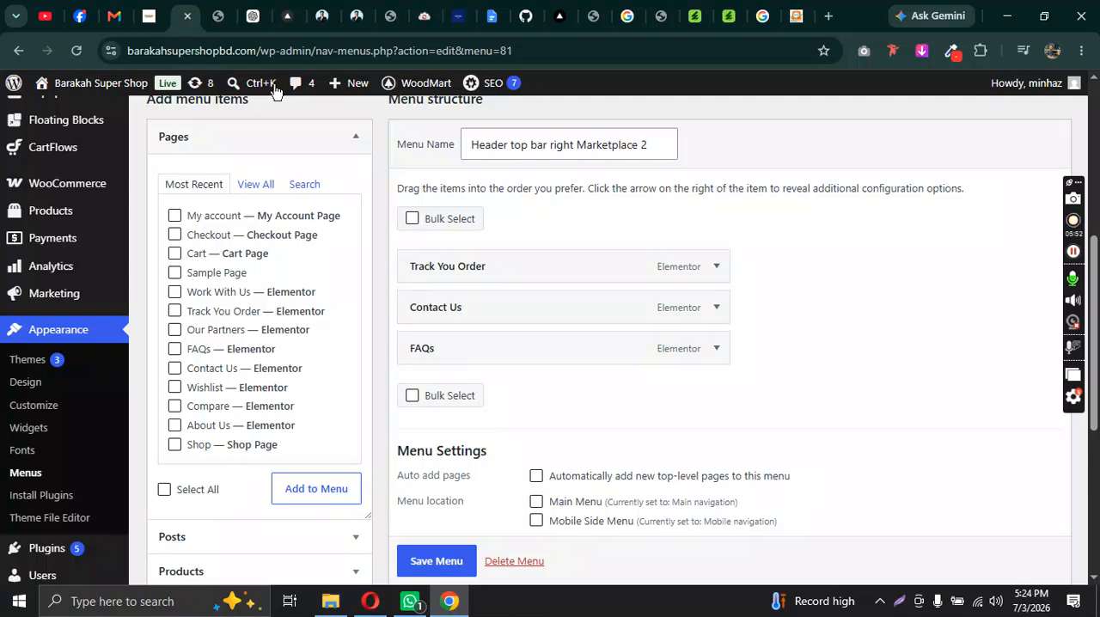
left_click(150, 16)
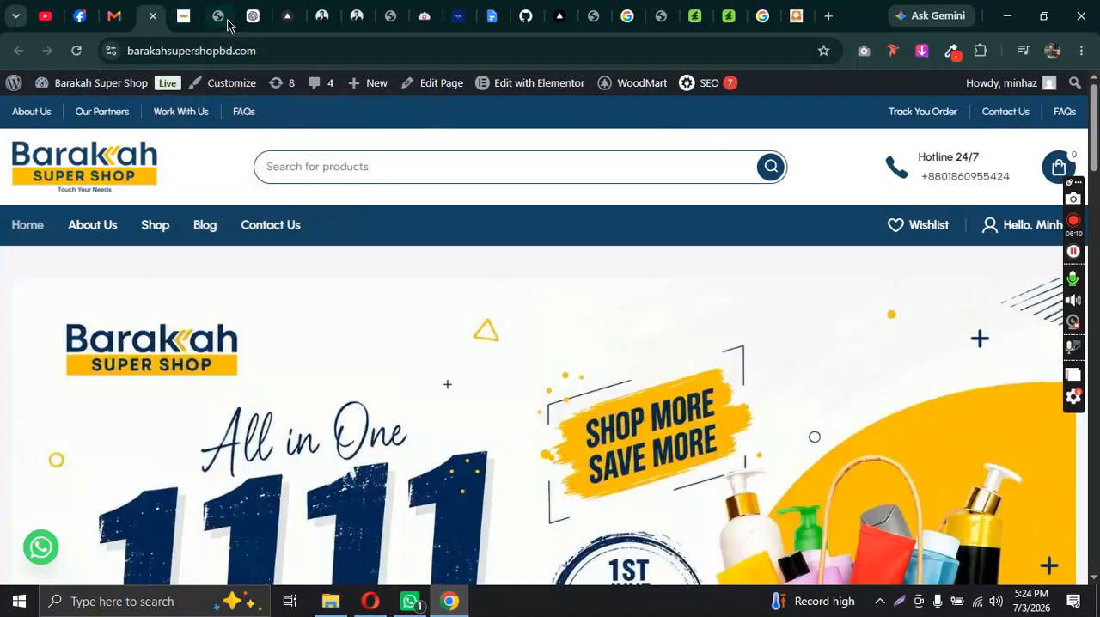
left_click(183, 16)
Step: Return to the list of headers in WoodMart's Header builder
scroll(99, 214, "up", 3)
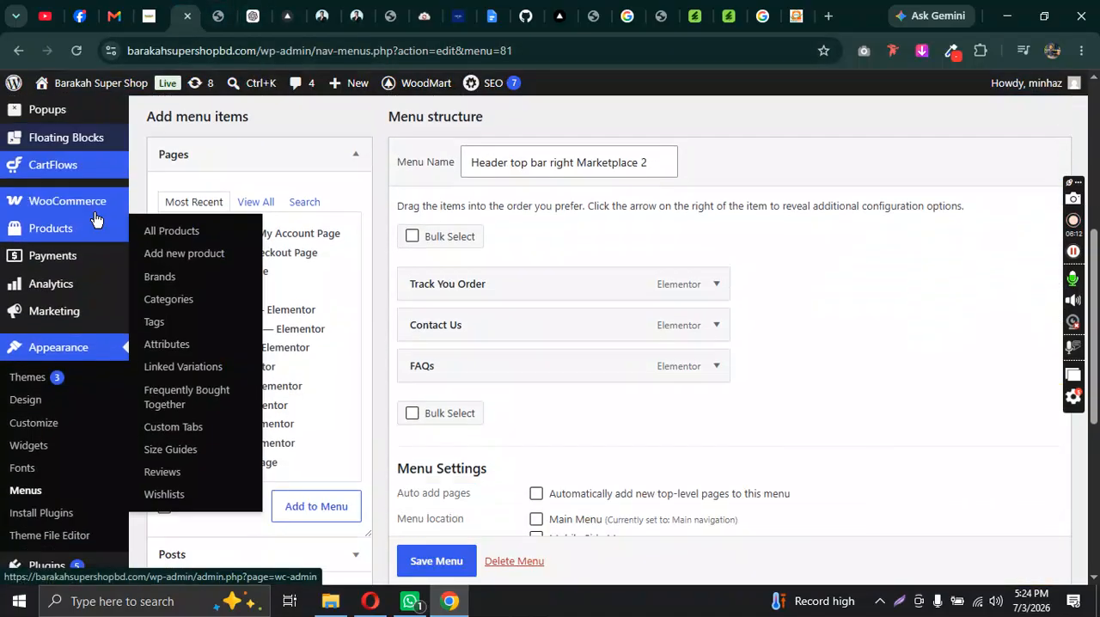
scroll(32, 286, "up", 2)
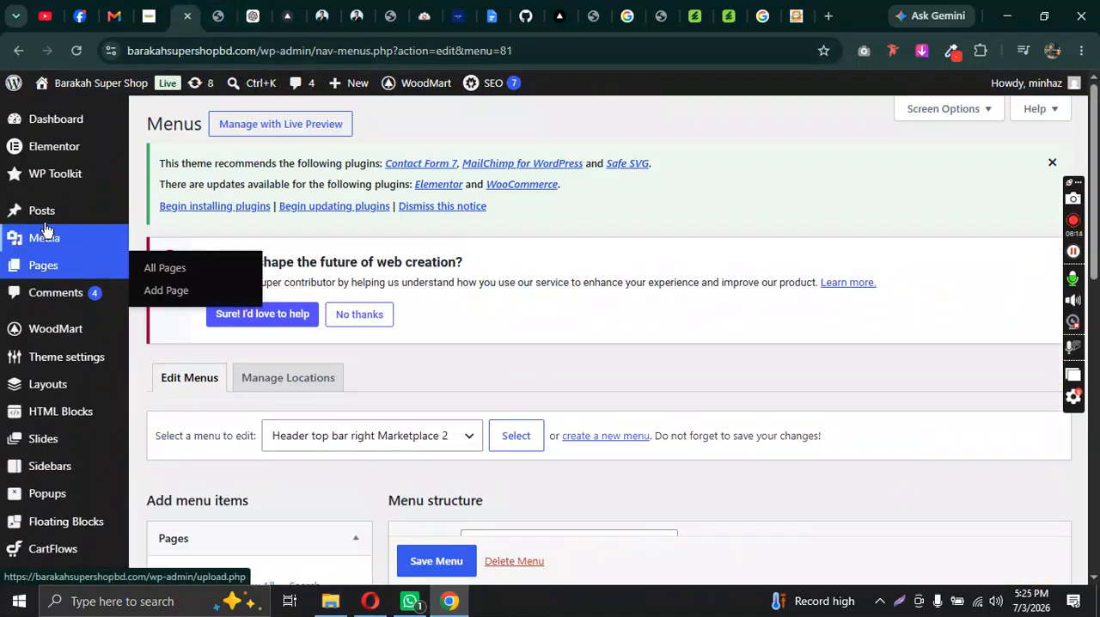
mouse_move(52, 333)
left_click(181, 365)
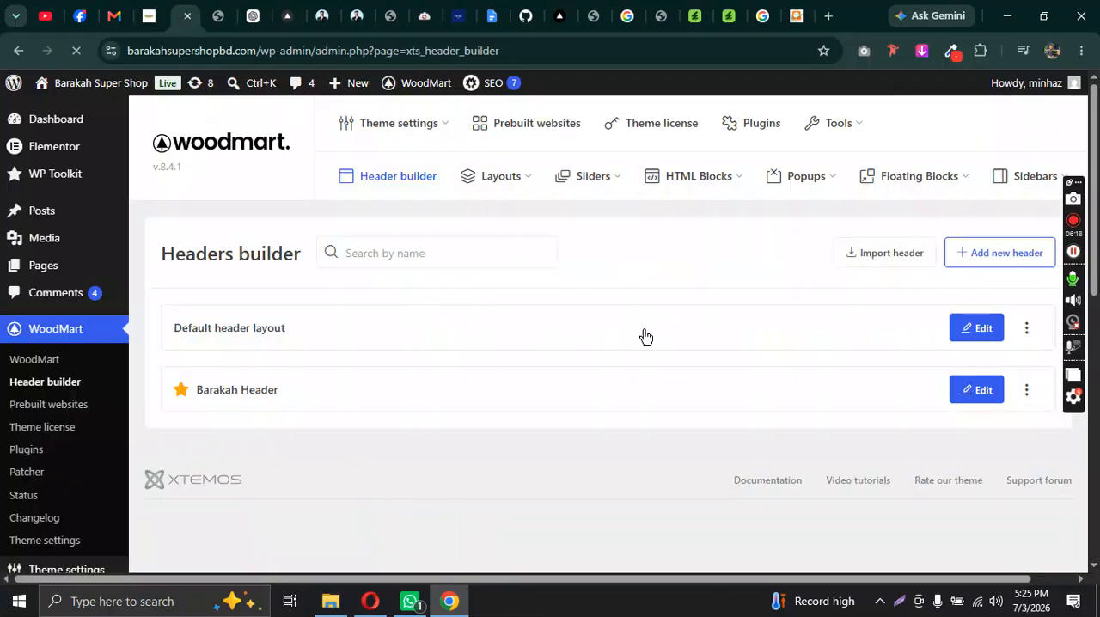
Step: Open Barakah Header in the Header builder and review the elements that can be added to the Top bar's first column
left_click(550, 392)
scroll(520, 268, "down", 1)
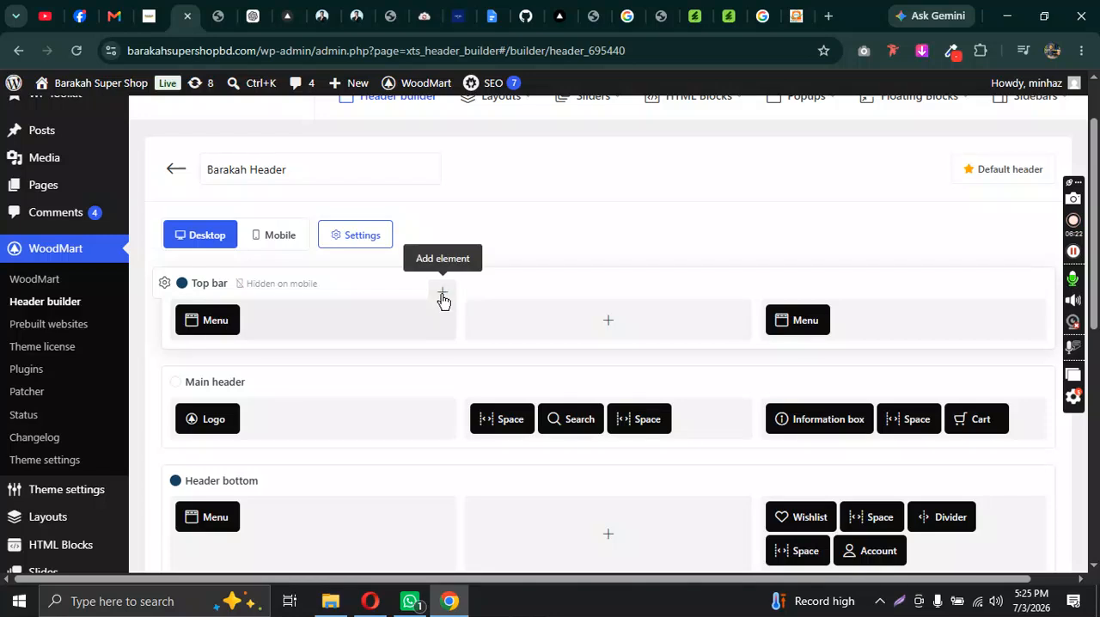
left_click(443, 292)
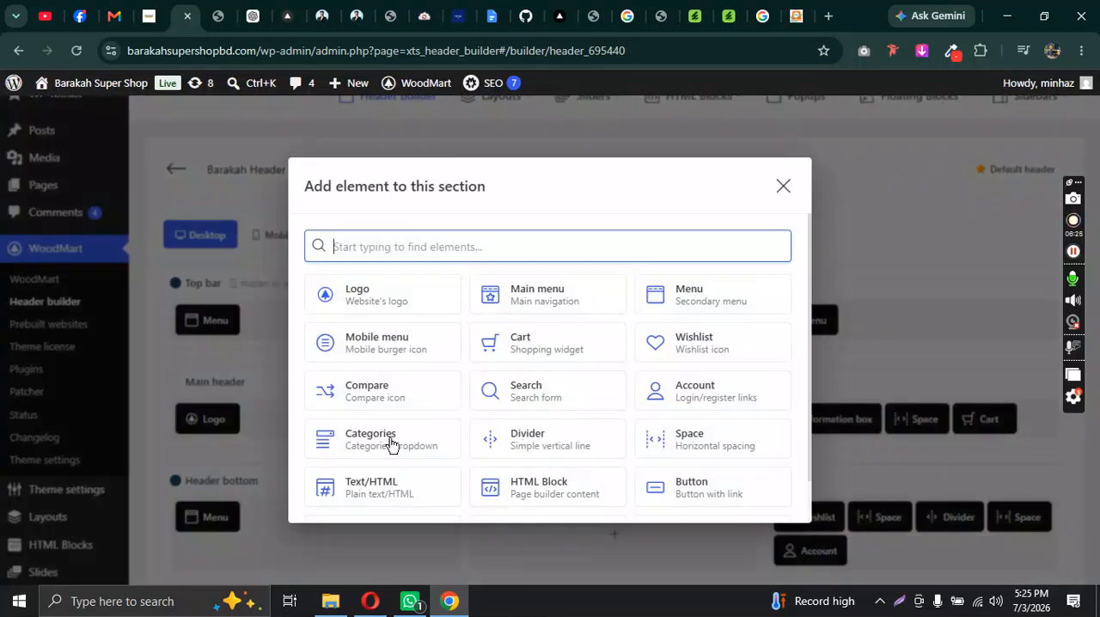
scroll(692, 375, "down", 1)
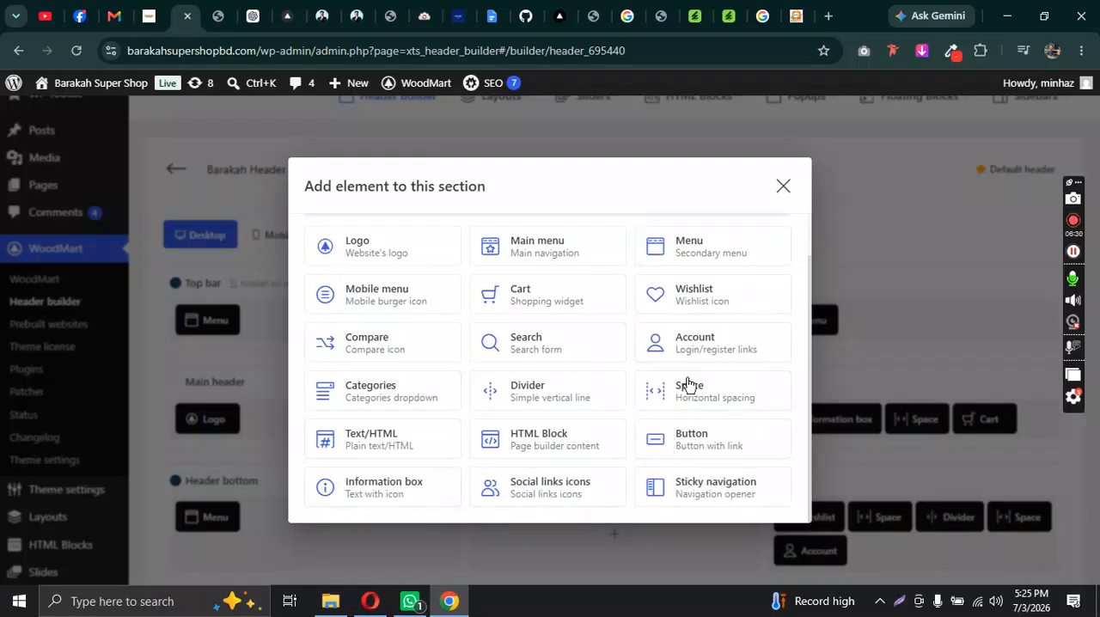
left_click(776, 186)
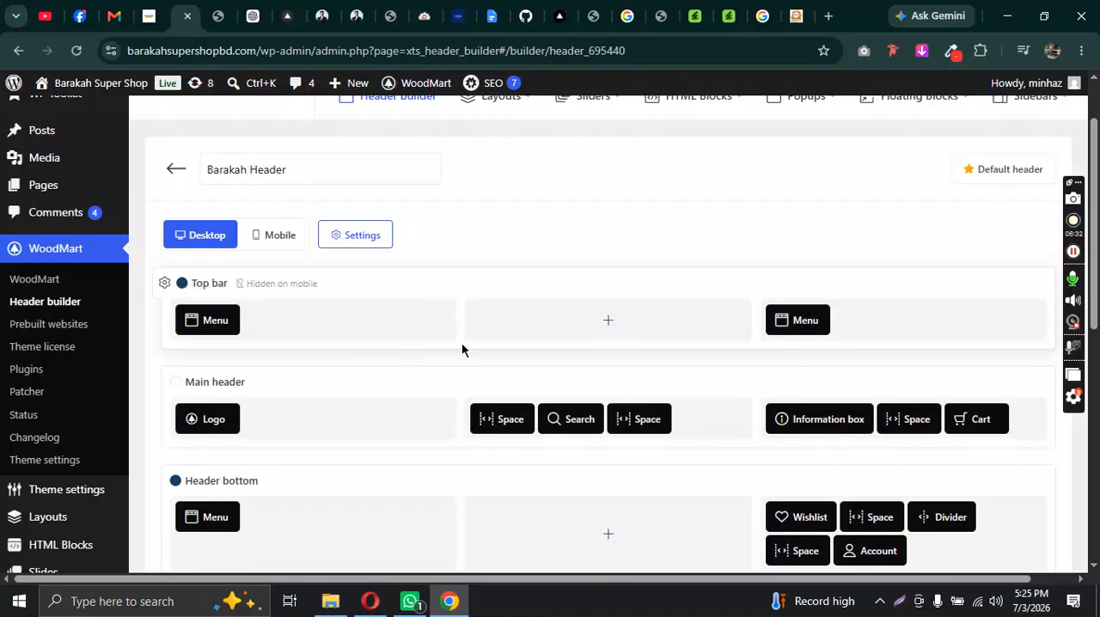
Step: Examine the Top bar row's general settings for column layout, responsive visibility and sticky behaviour
scroll(671, 287, "down", 1)
mouse_move(225, 344)
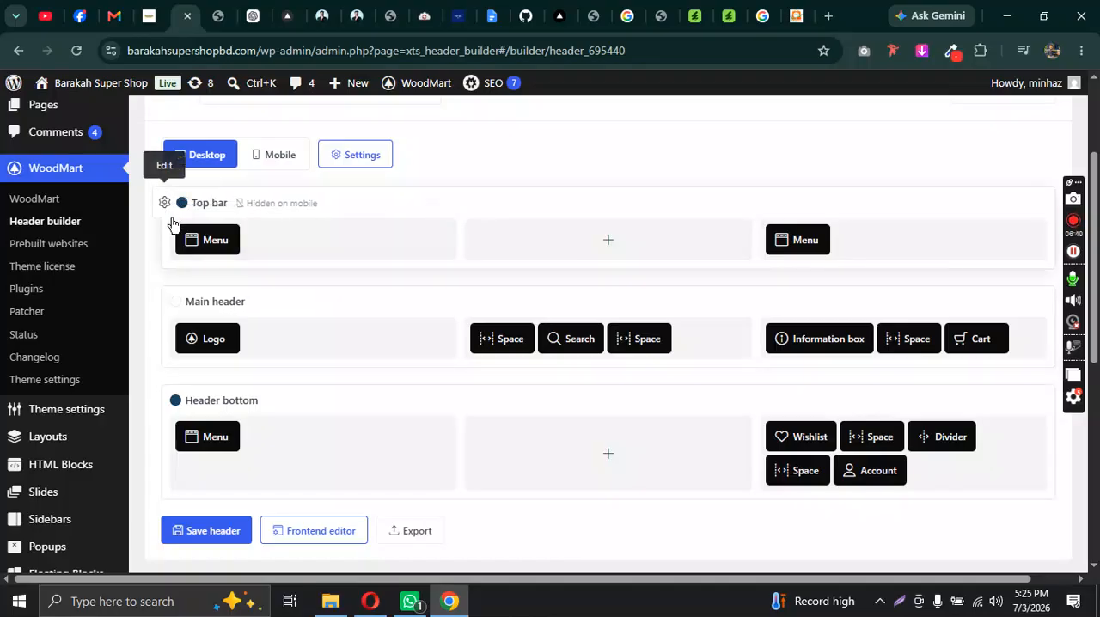
left_click(165, 204)
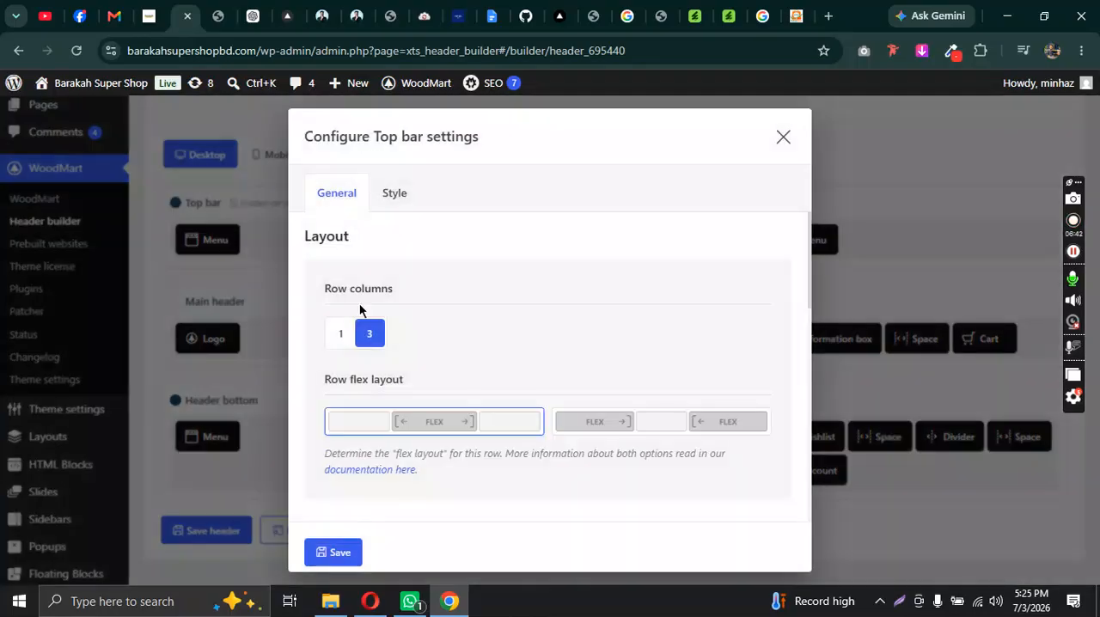
scroll(435, 328, "down", 3)
scroll(412, 327, "up", 1)
scroll(469, 462, "down", 2)
scroll(464, 478, "up", 1)
scroll(469, 472, "down", 4)
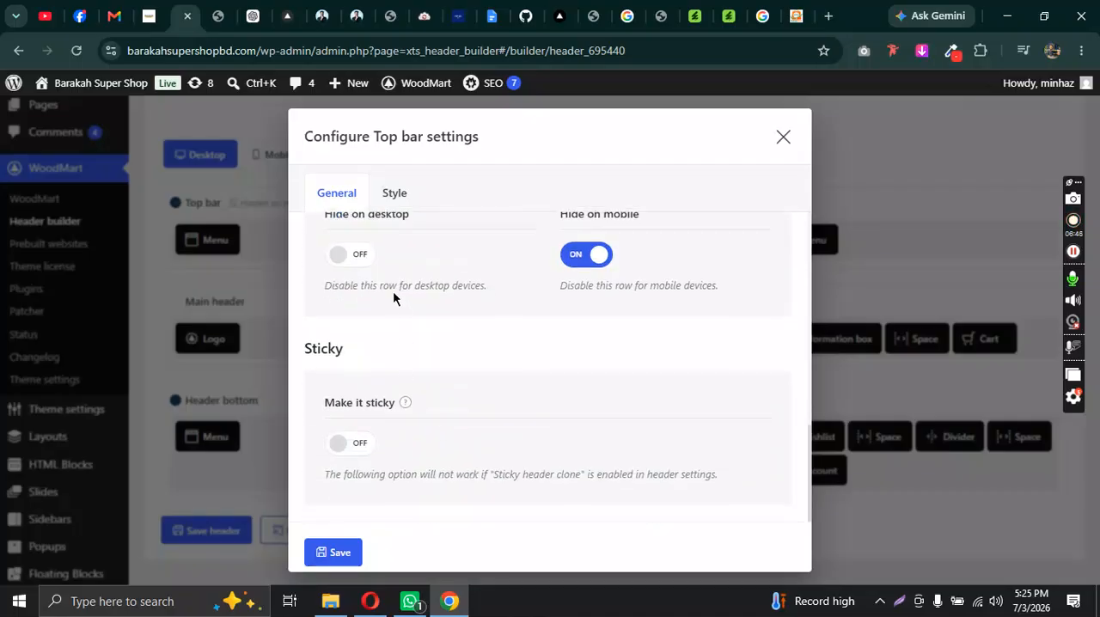
scroll(392, 414, "up", 1)
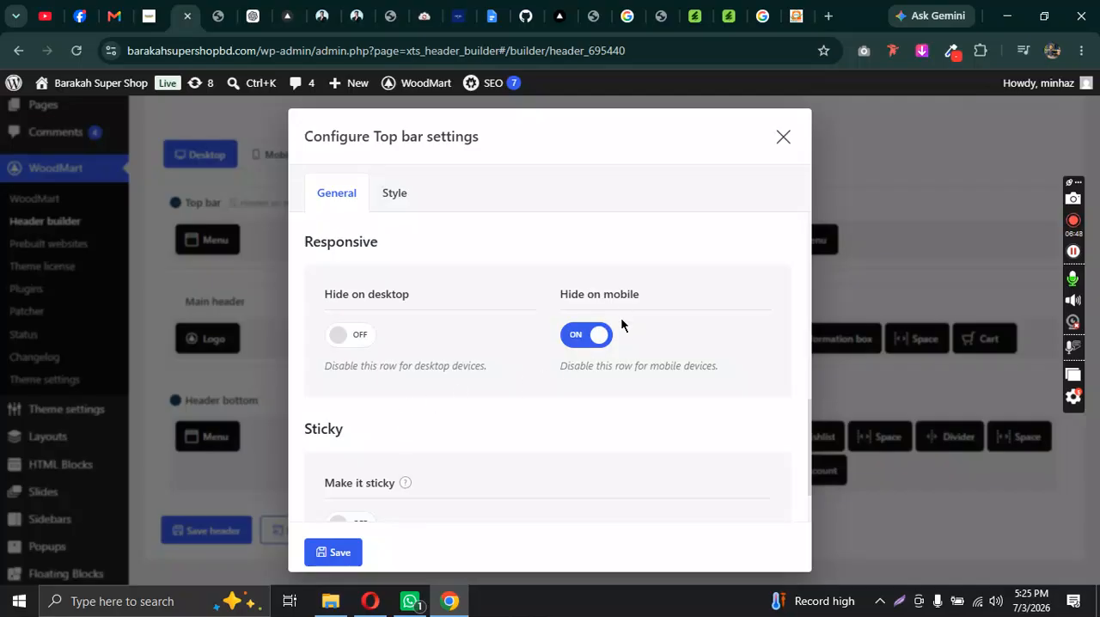
scroll(621, 321, "down", 1)
scroll(625, 346, "up", 2)
scroll(412, 399, "down", 1)
scroll(374, 309, "up", 3)
Step: Review the Top bar row's style settings for colors, border and shadow, and close them without saving
left_click(393, 196)
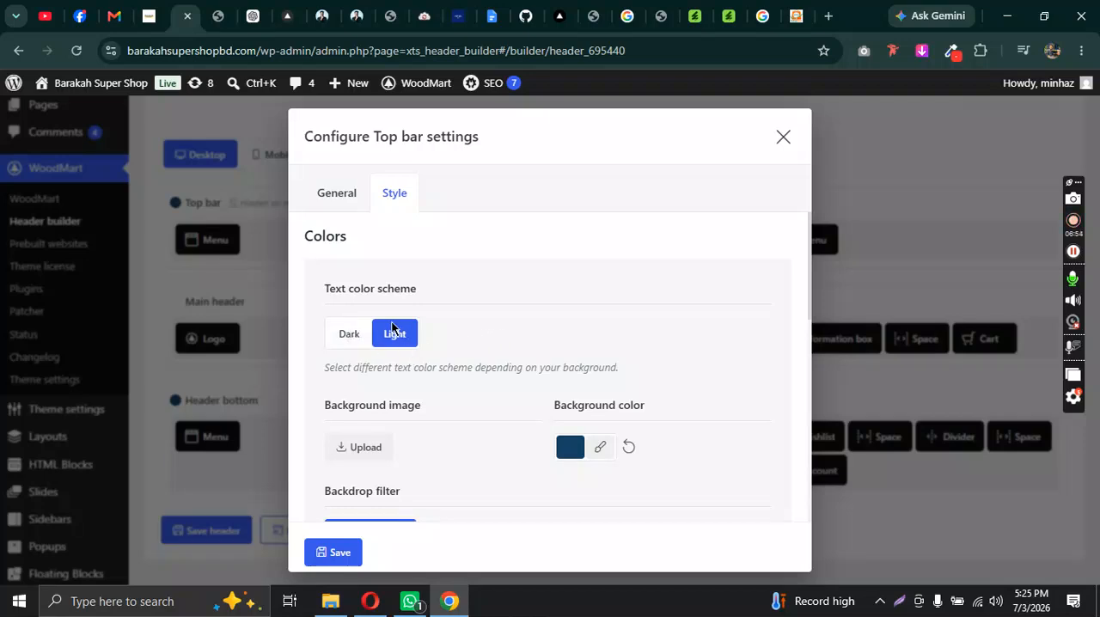
scroll(576, 369, "down", 1)
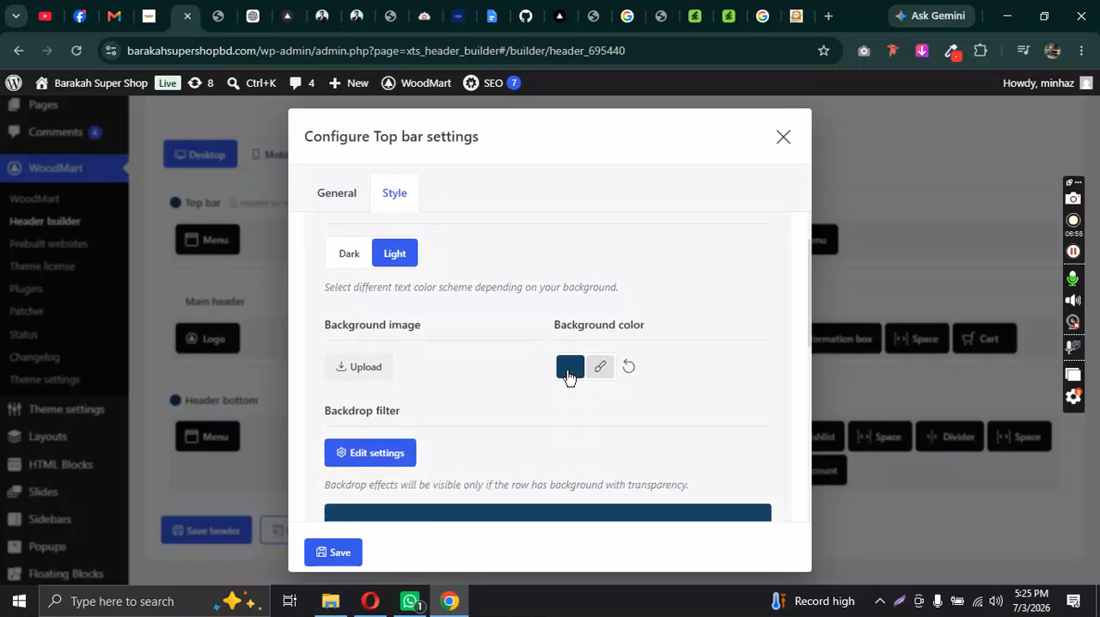
scroll(554, 393, "down", 5)
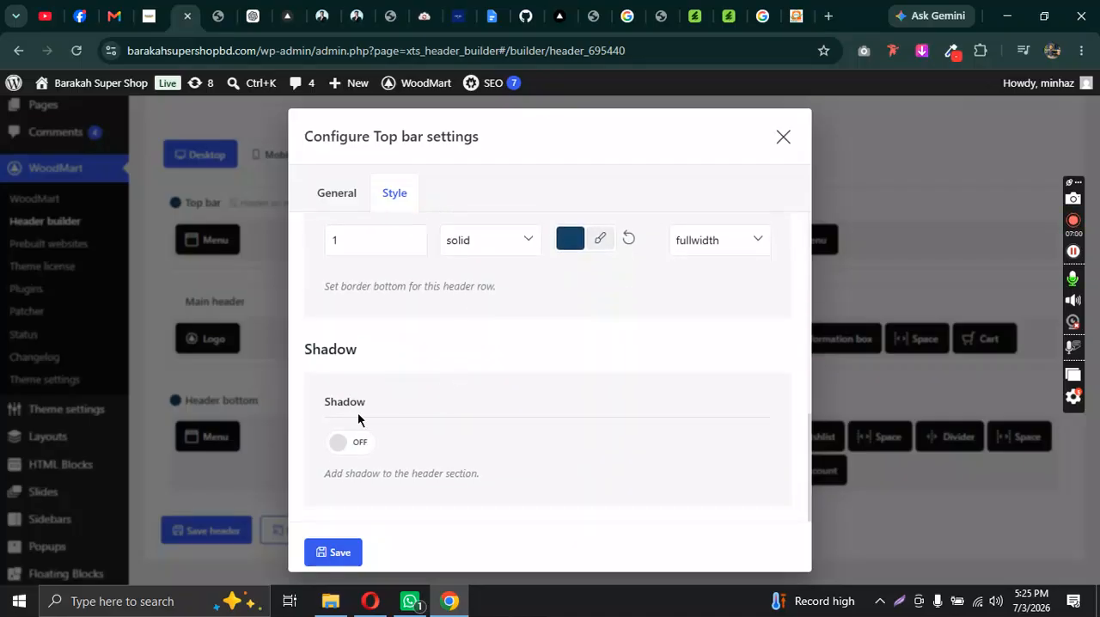
left_click(774, 141)
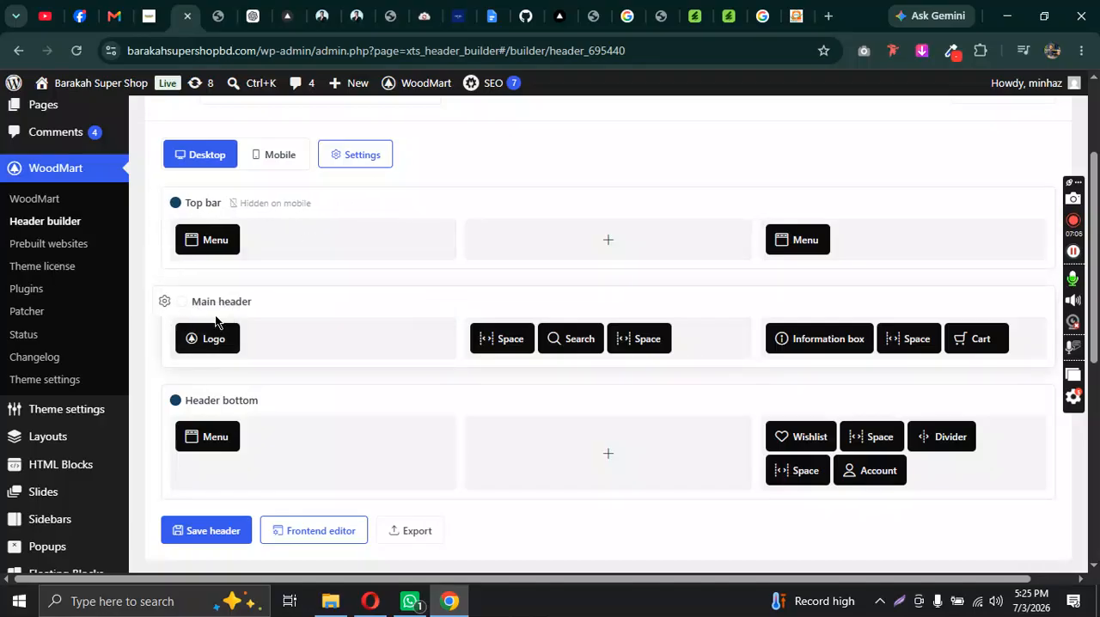
Step: Review the Main header Logo element's general and sticky header settings, and save them as they are
scroll(216, 320, "down", 1)
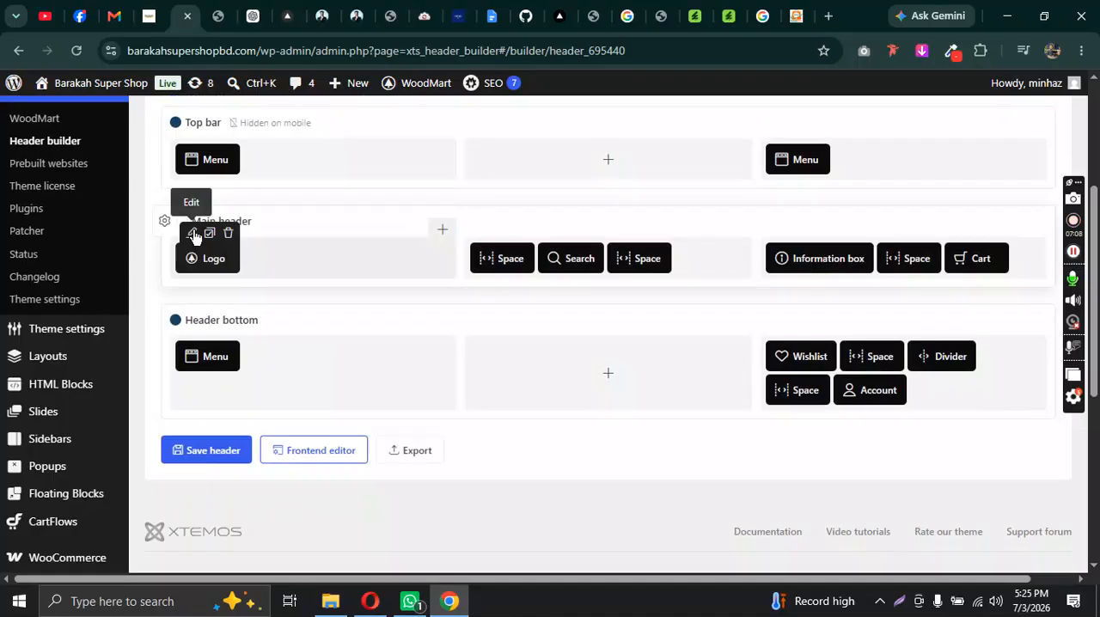
left_click(194, 234)
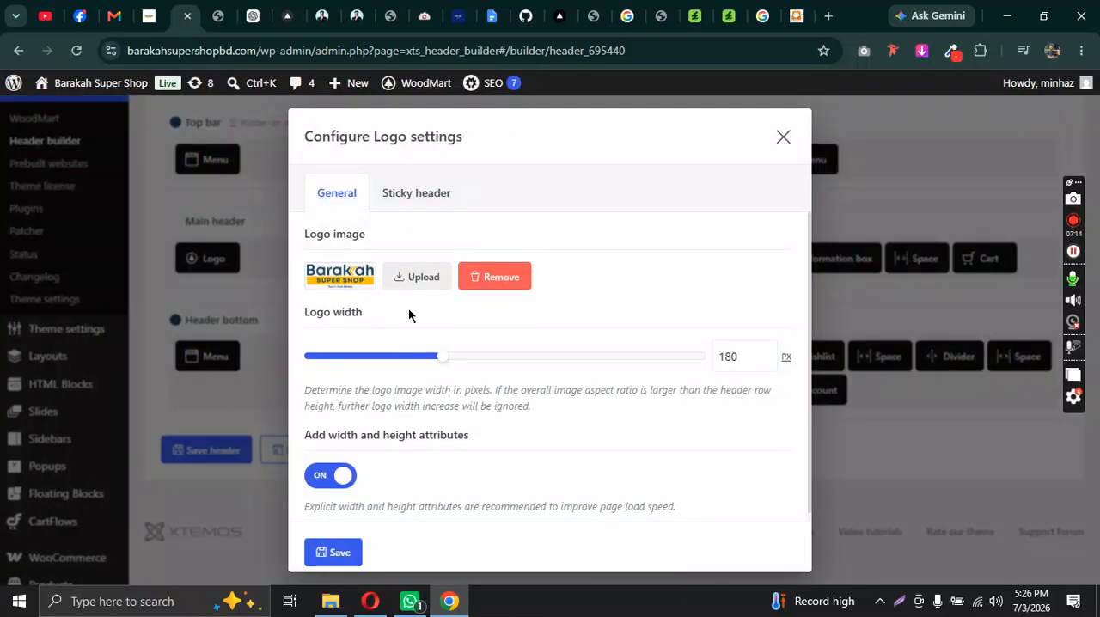
left_click(415, 194)
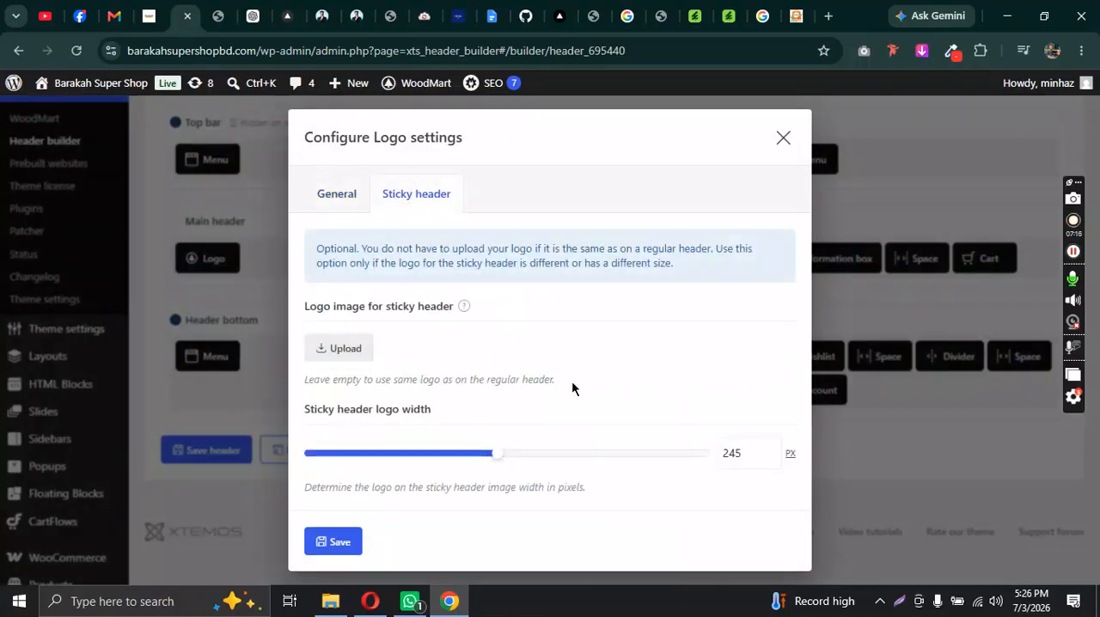
left_click(333, 542)
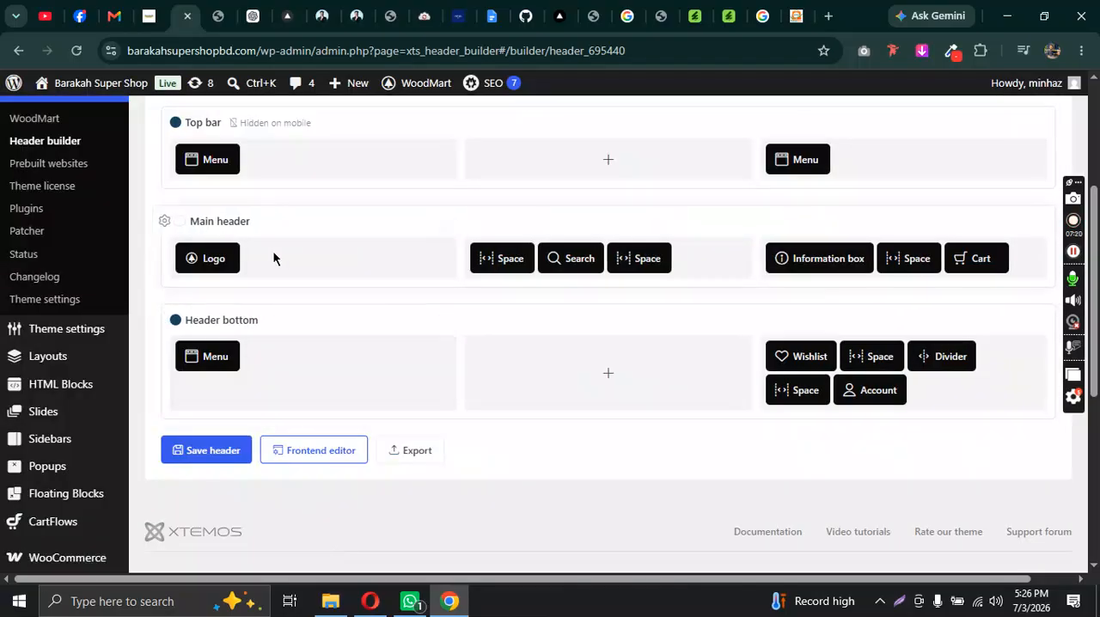
Step: Open the Main header row's style settings for a brief look and close them without saving
left_click(163, 222)
left_click(392, 193)
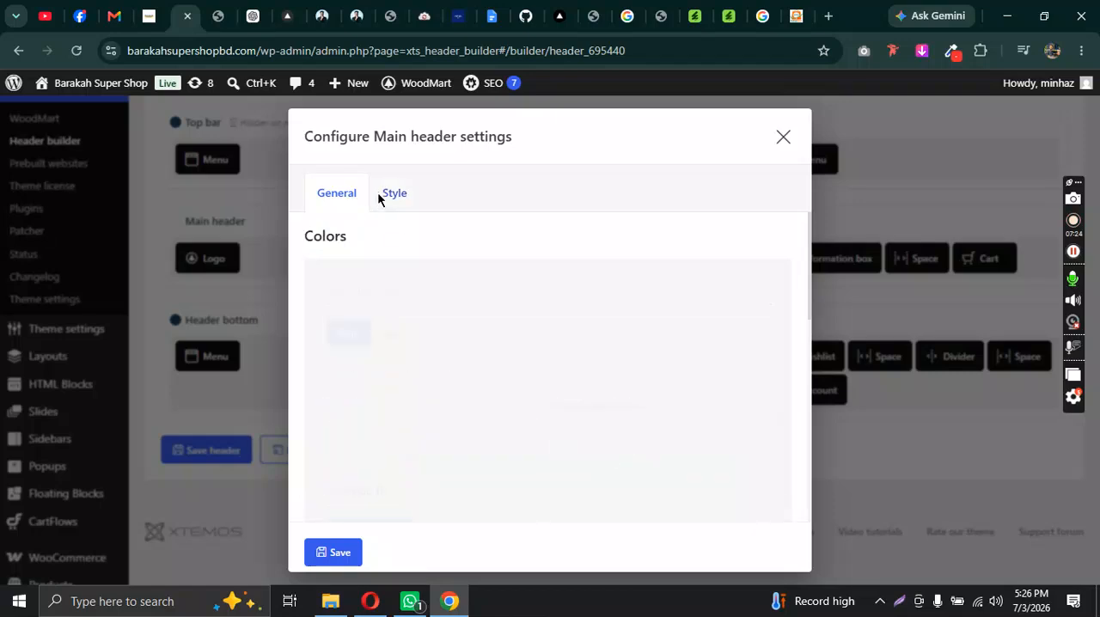
left_click(783, 137)
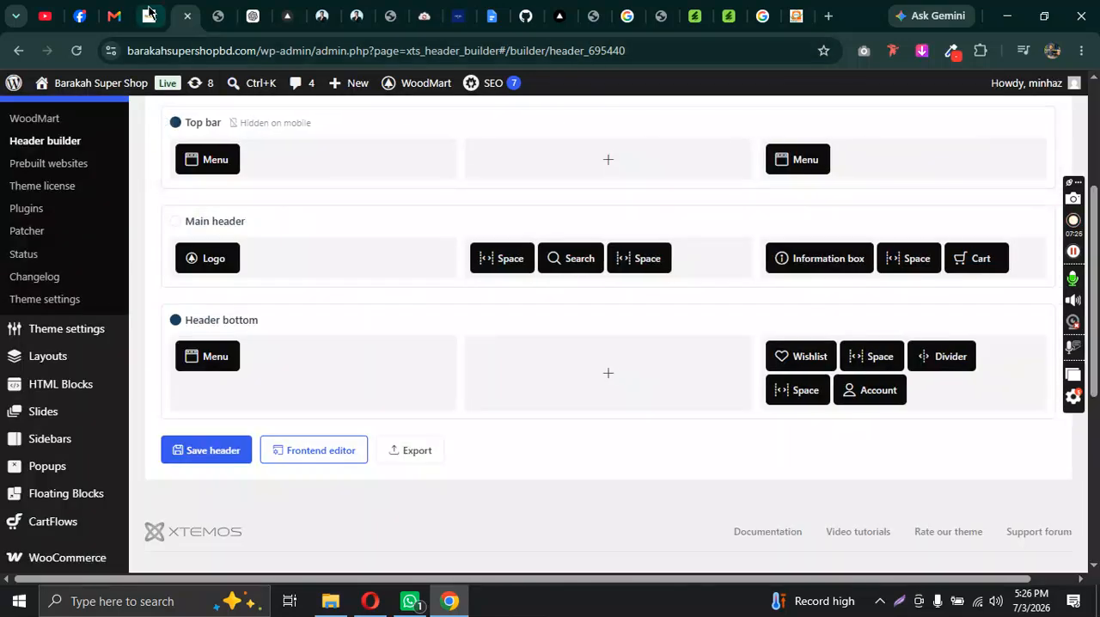
Step: Check the main header on the live homepage, and view the Search element's general settings in the Header builder
left_click(149, 15)
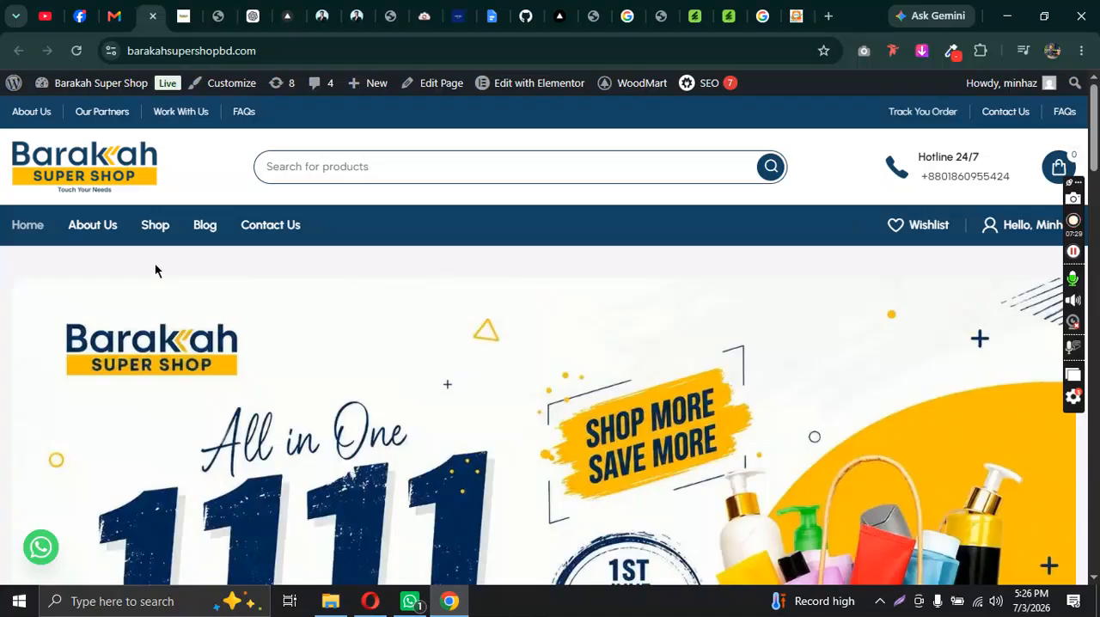
left_click(183, 15)
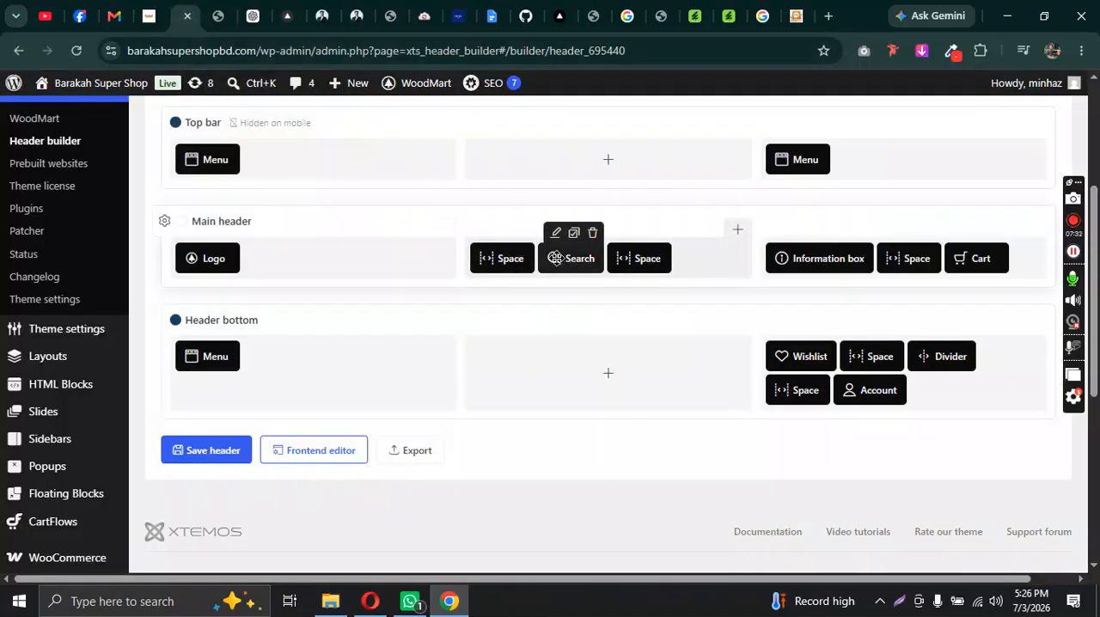
left_click(555, 237)
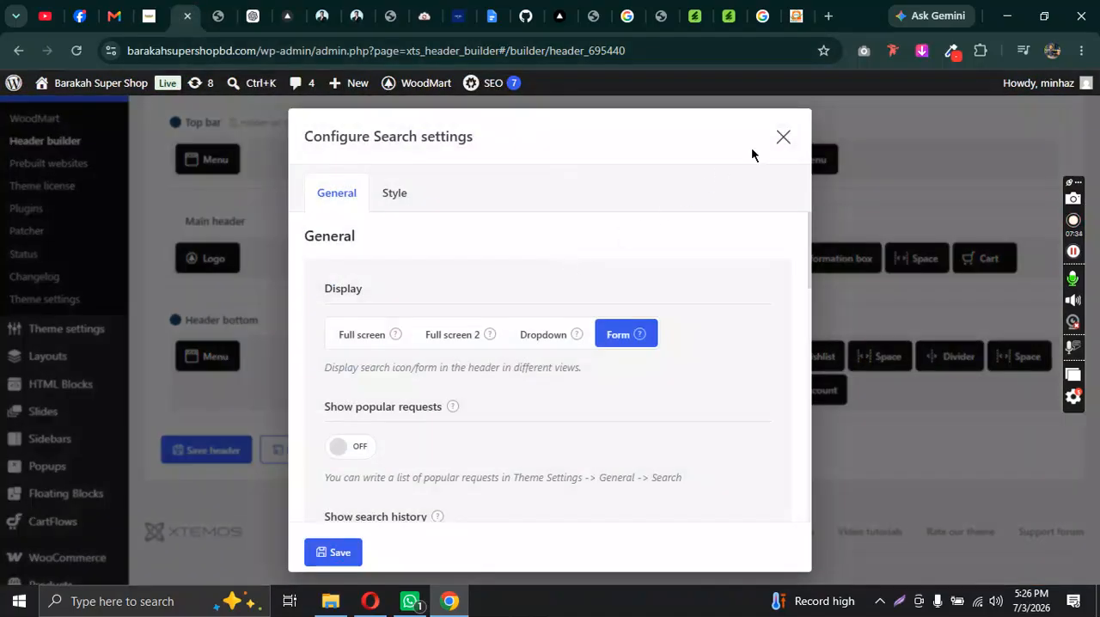
left_click(779, 139)
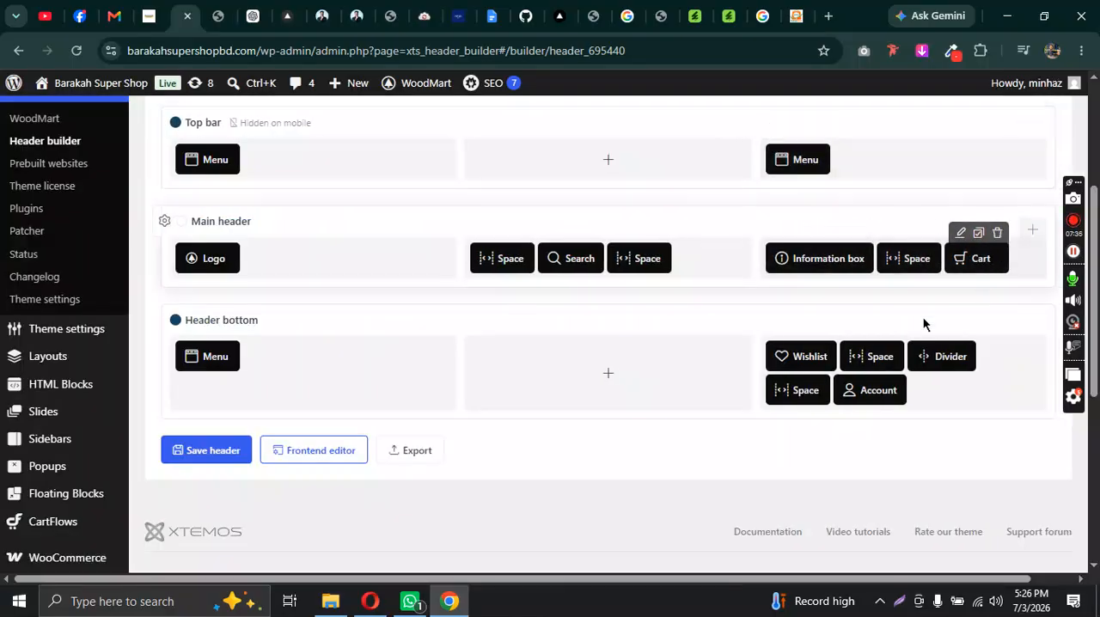